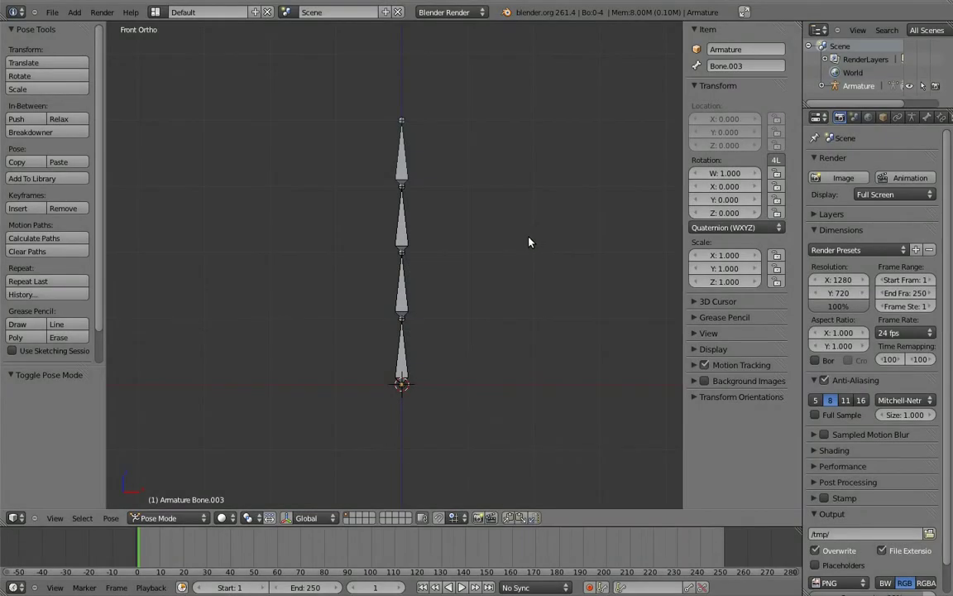
Test-bend the chain by rotating the upper bones and the root bone
right_click(406, 289)
key("r")
left_click(348, 162)
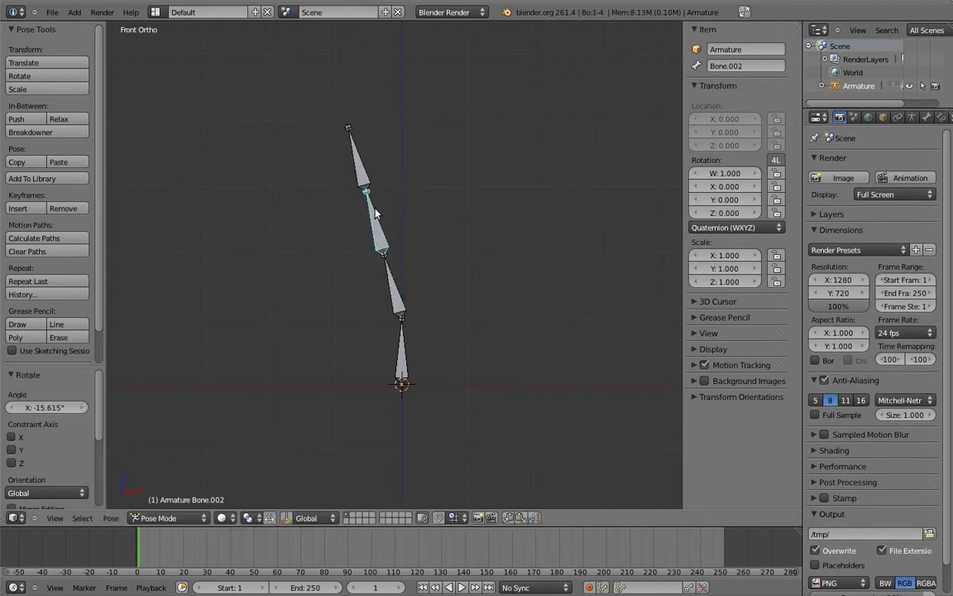
right_click(319, 195)
key("r")
left_click(310, 191)
key("r")
left_click(279, 230)
right_click(417, 323)
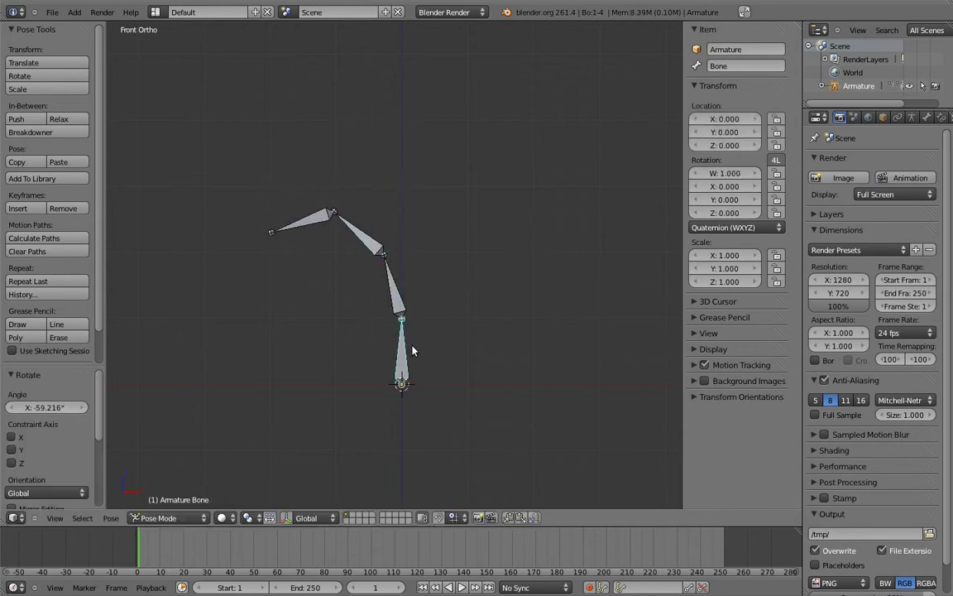
key("r")
left_click(364, 263)
Swing the chain right and bend it into an arc by rotating the lower bones
right_click(346, 294)
key("r")
left_click(409, 287)
right_click(391, 356)
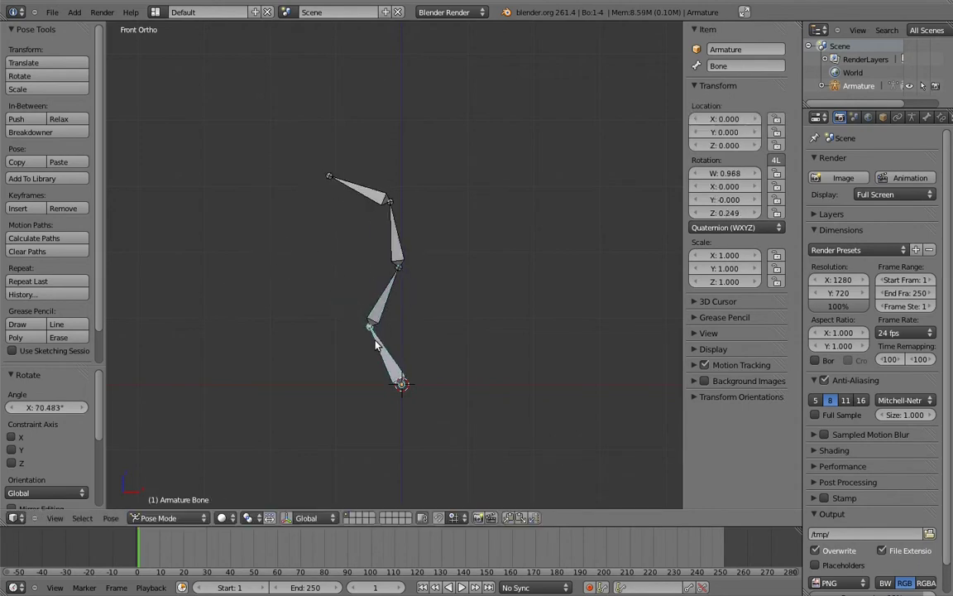
key("r")
left_click(513, 355)
right_click(497, 351)
key("r")
left_click(434, 261)
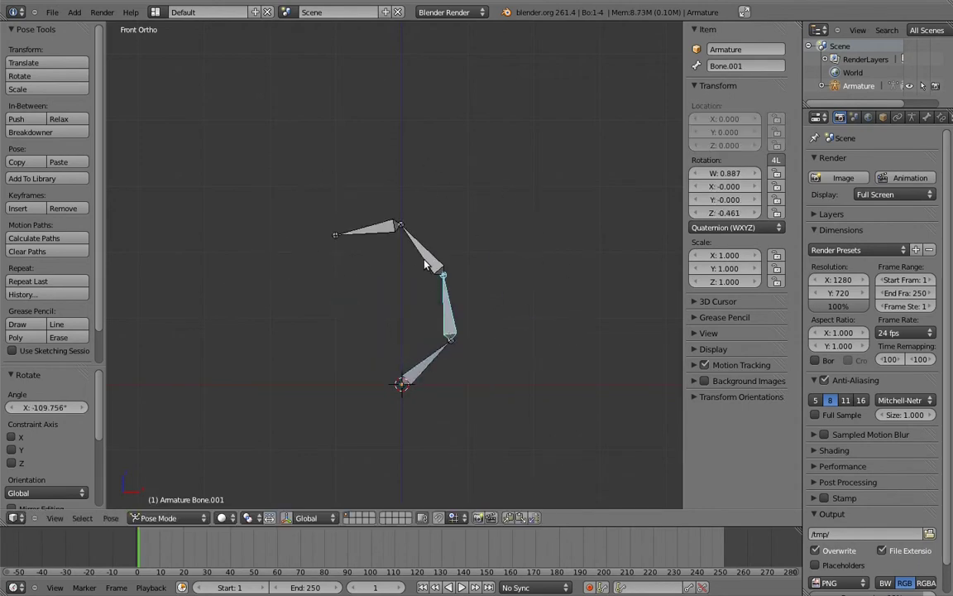
Clear all bone rotations so the chain stands straight again
key("a")
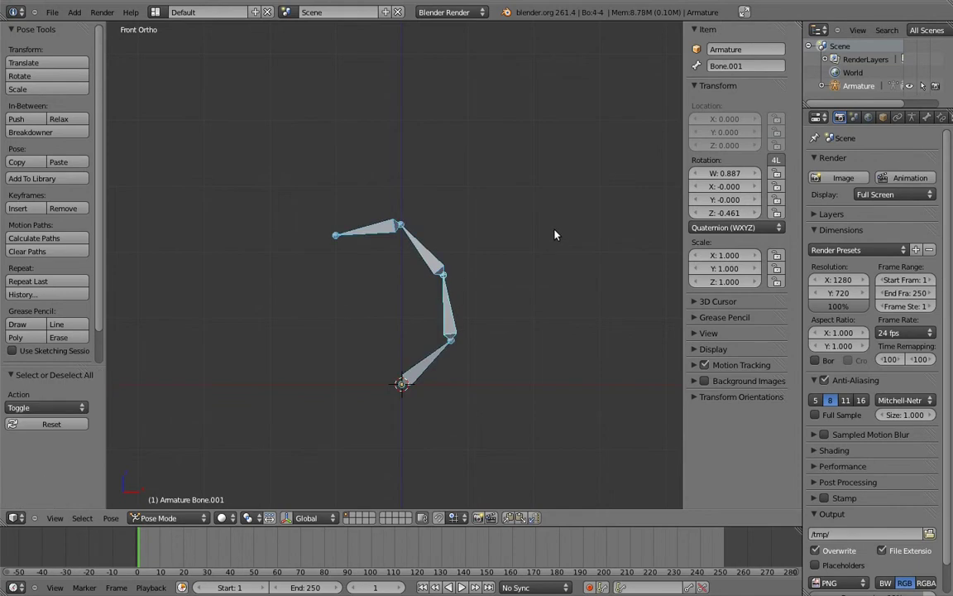
key("alt+r")
key("a")
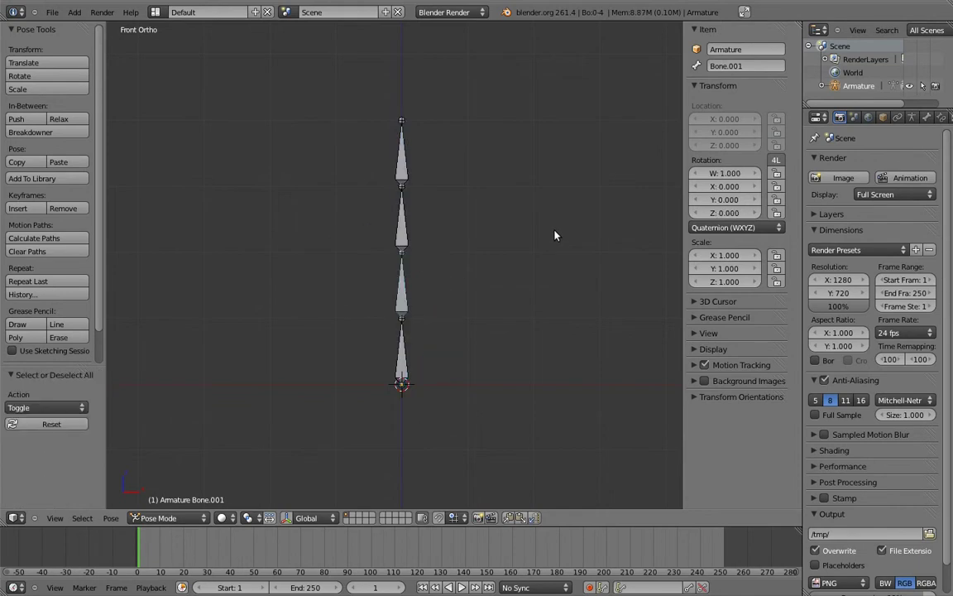
Lean the whole chain right from its root bone, then rotate the third bone
right_click(402, 339)
key("r")
left_click(527, 336)
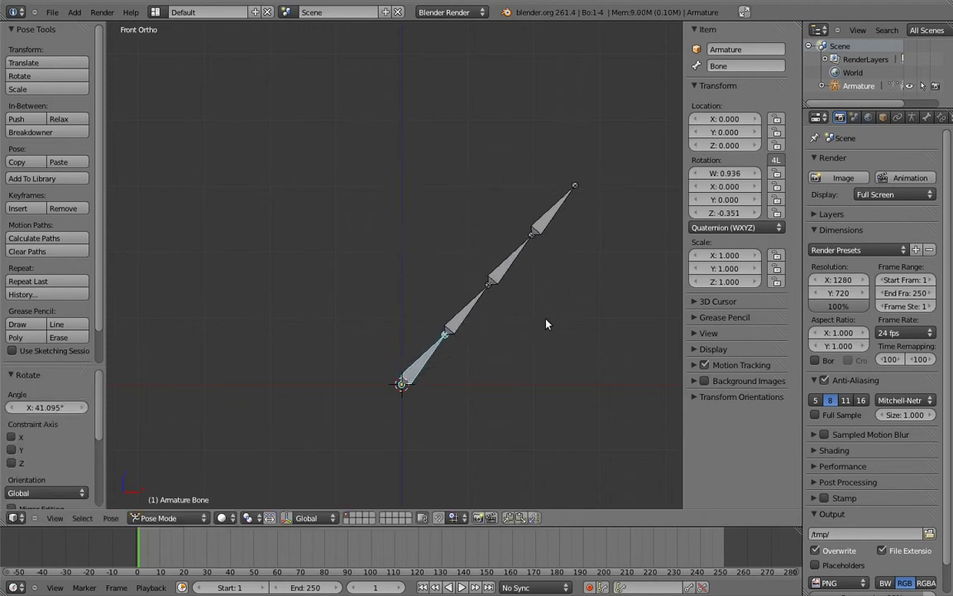
right_click(497, 273)
key("r")
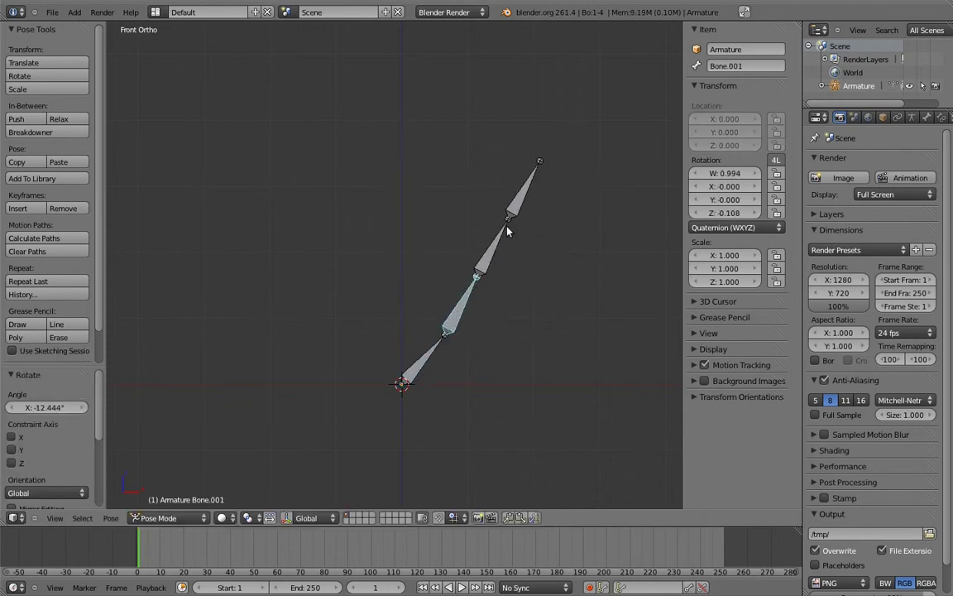
left_click(508, 183)
Tilt the top bone back until it stands nearly upright
right_click(510, 163)
key("r")
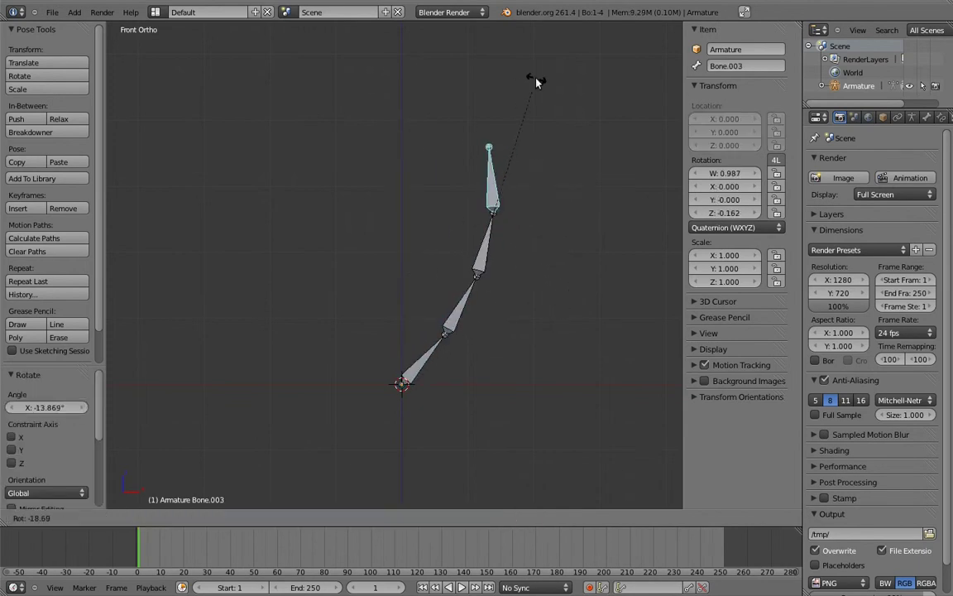
left_click(544, 80)
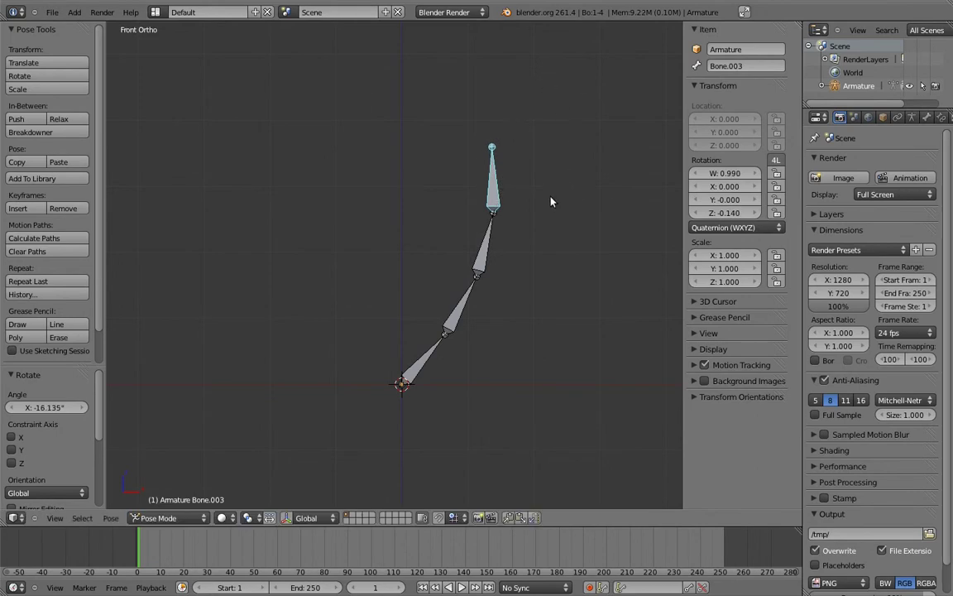
key("r")
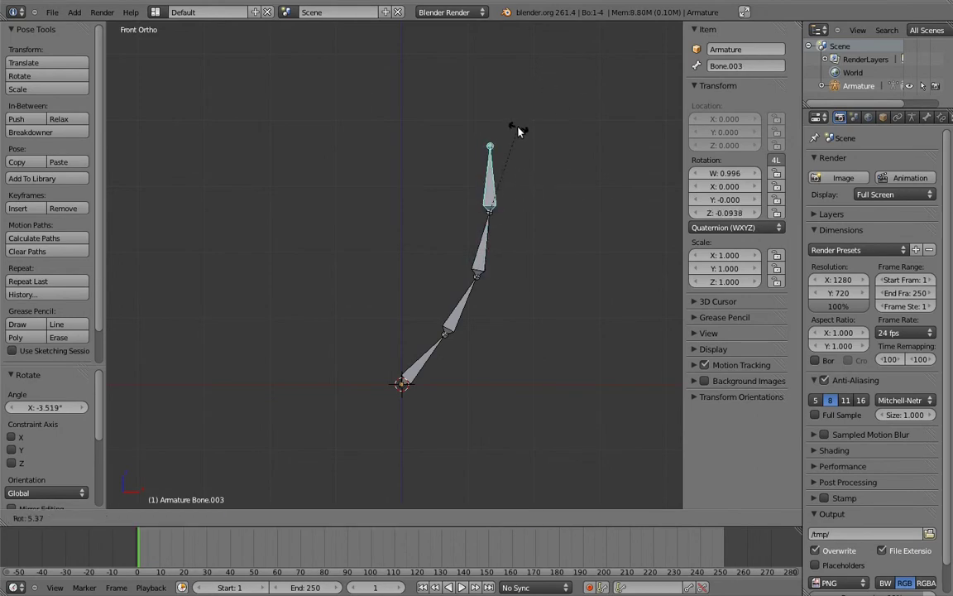
left_click(542, 162)
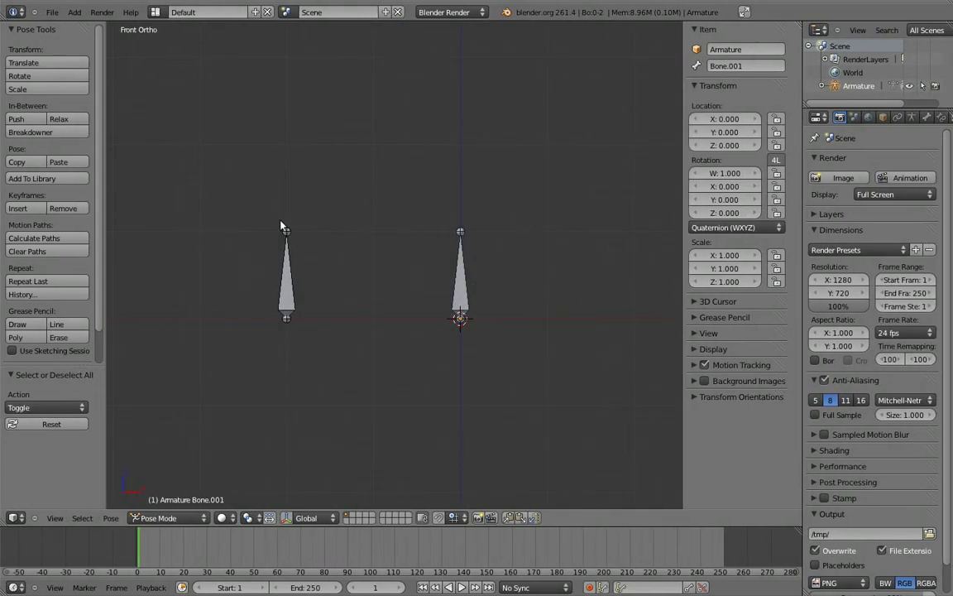
Add a Copy Rotation constraint to the right bone, targeting the left bone
right_click(285, 252)
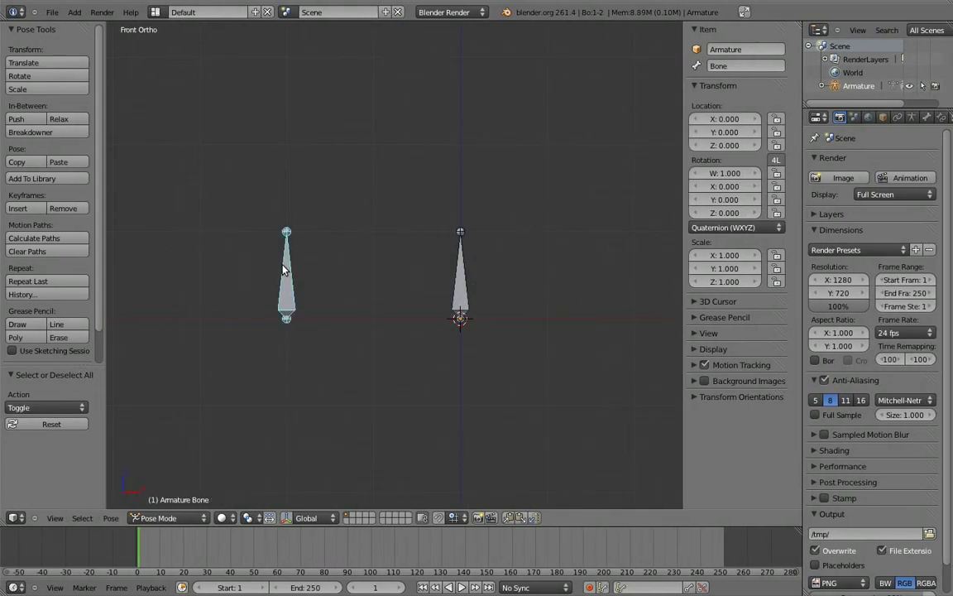
right_click(455, 265, "shift")
key("ctrl+shift+c")
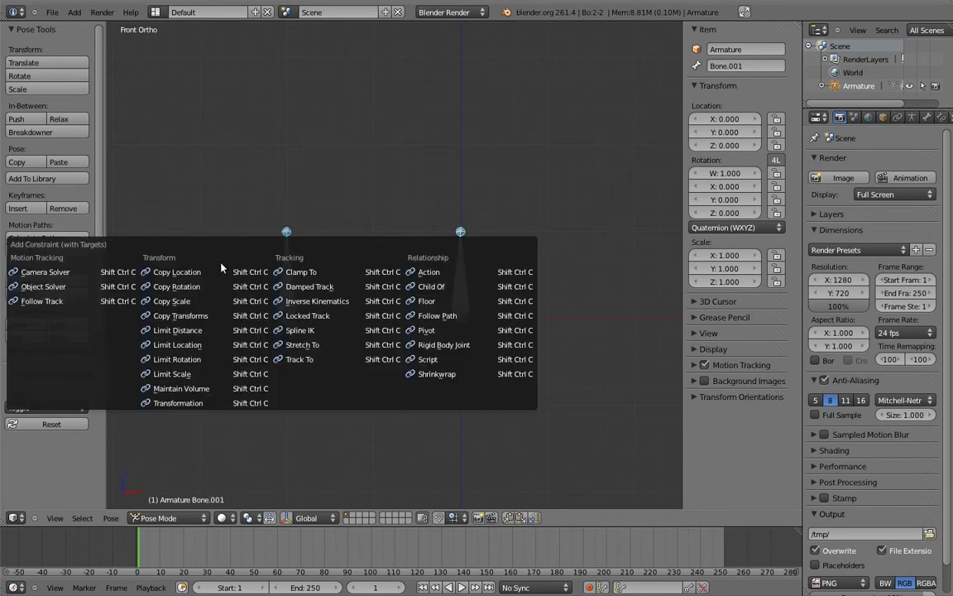
left_click(180, 286)
Test by rotating the left bone, then show the right bone's constraint settings
right_click(290, 248)
key("r")
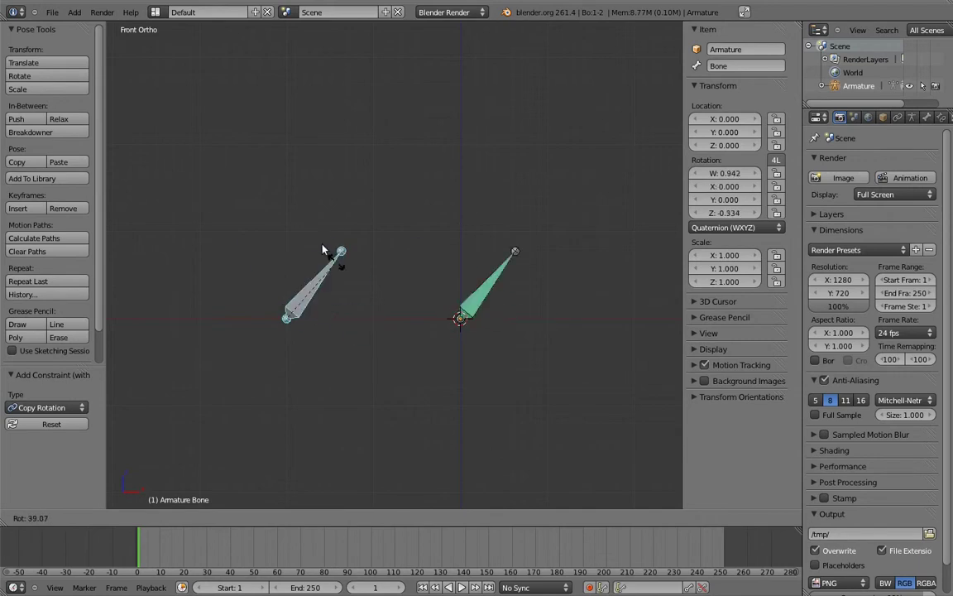
key("Escape")
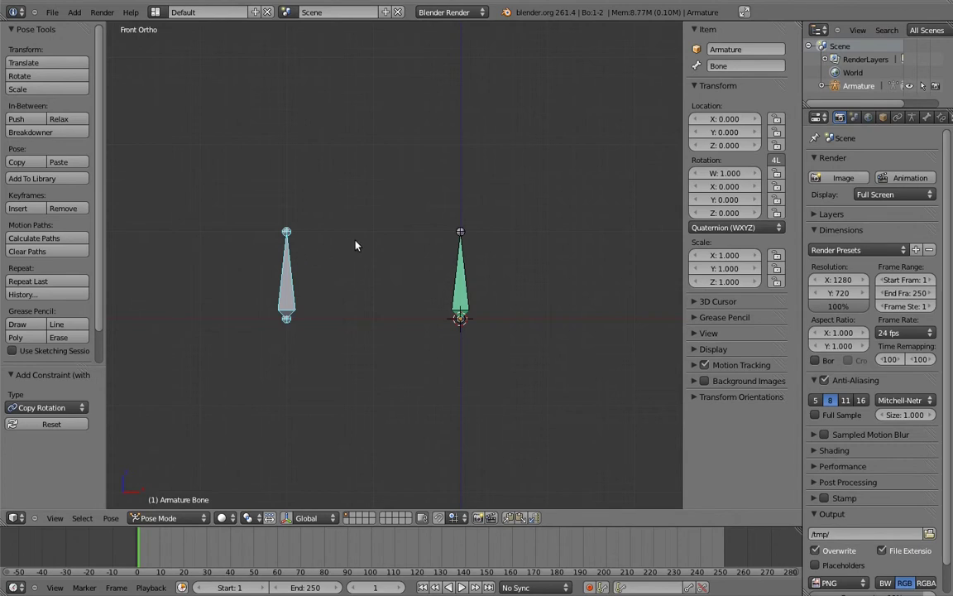
right_click(460, 269)
left_click(943, 118)
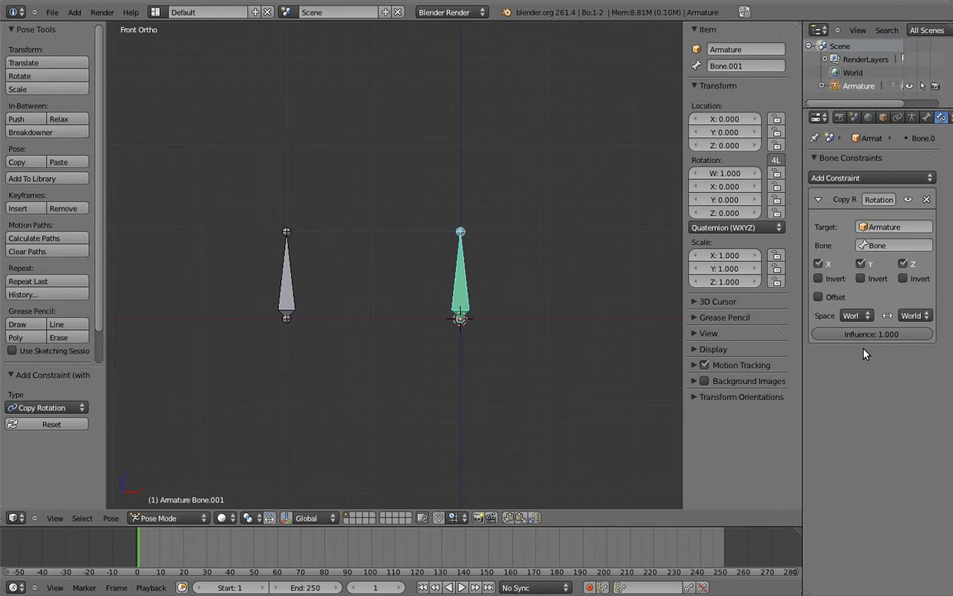
Set the Copy Rotation influence to 0.5 and test it by rotating the left bone
left_click(883, 334)
type(".5")
key("Return")
right_click(290, 241)
key("r")
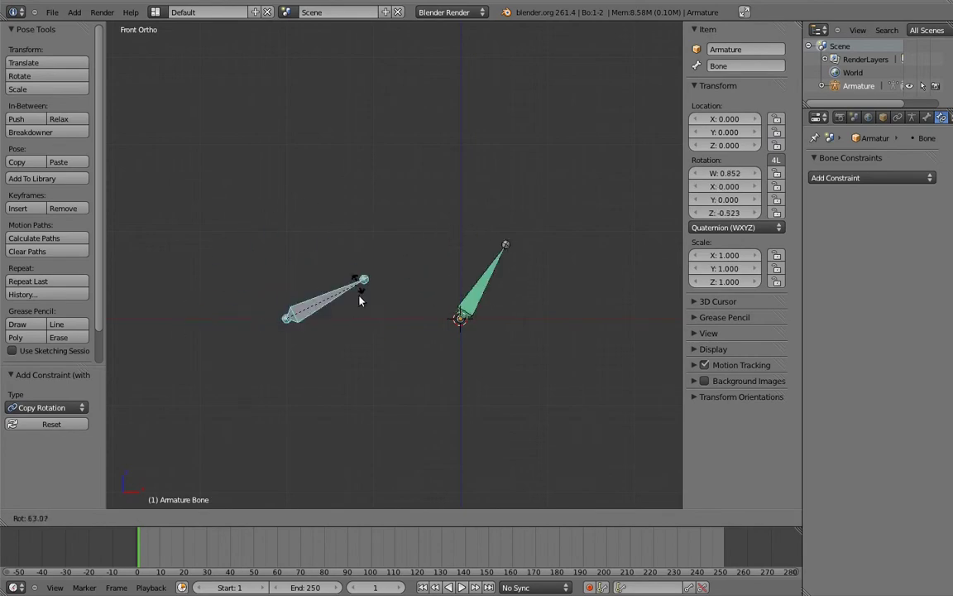
right_click(296, 240)
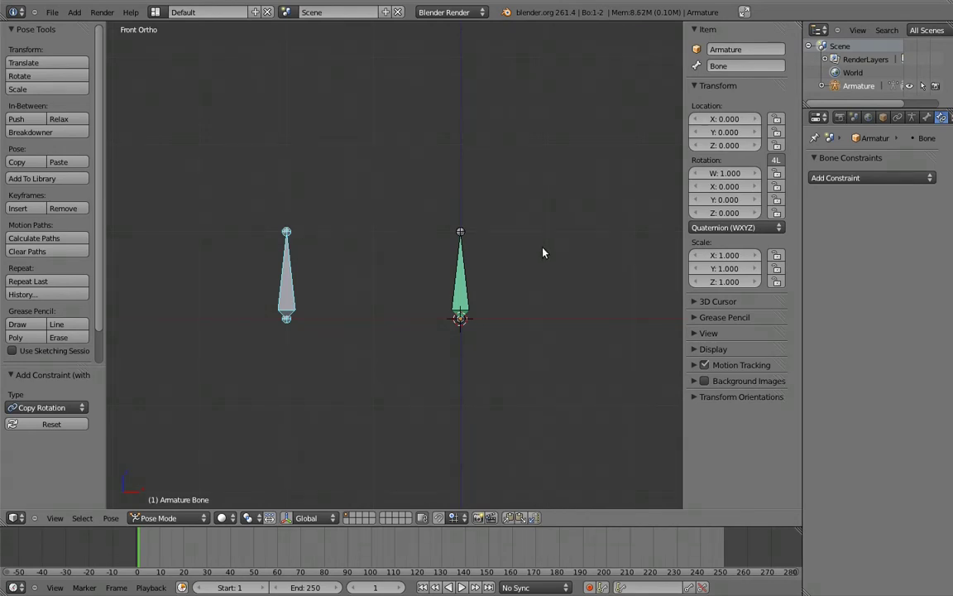
Duplicate the bone 4 units along X in Edit Mode to create Bone.002
key("Tab")
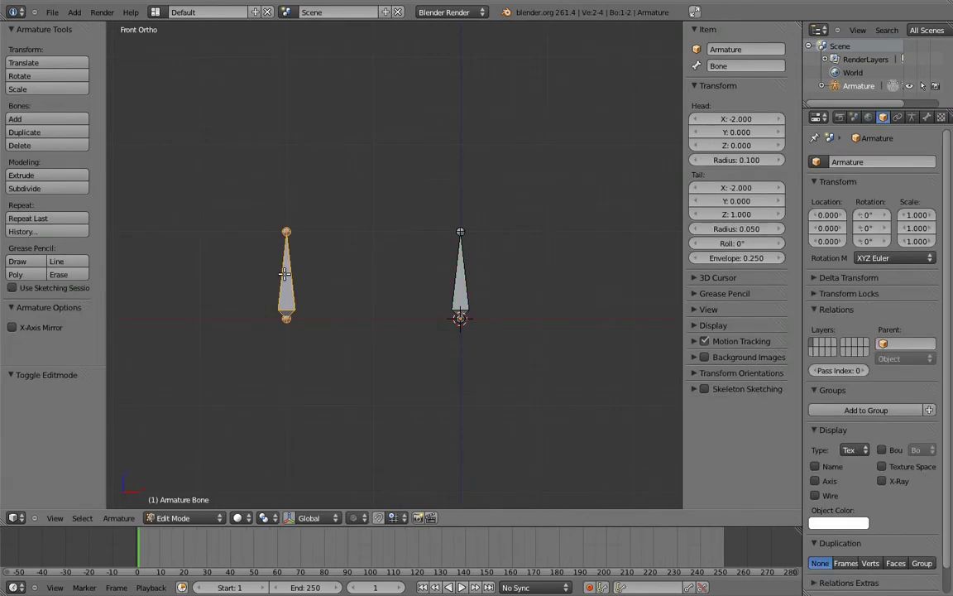
middle_click_drag(377, 281, 273, 280, "shift")
key("shift+d")
key("x")
key("4")
key("Return")
middle_click_drag(612, 278, 628, 289, "shift")
key("Tab")
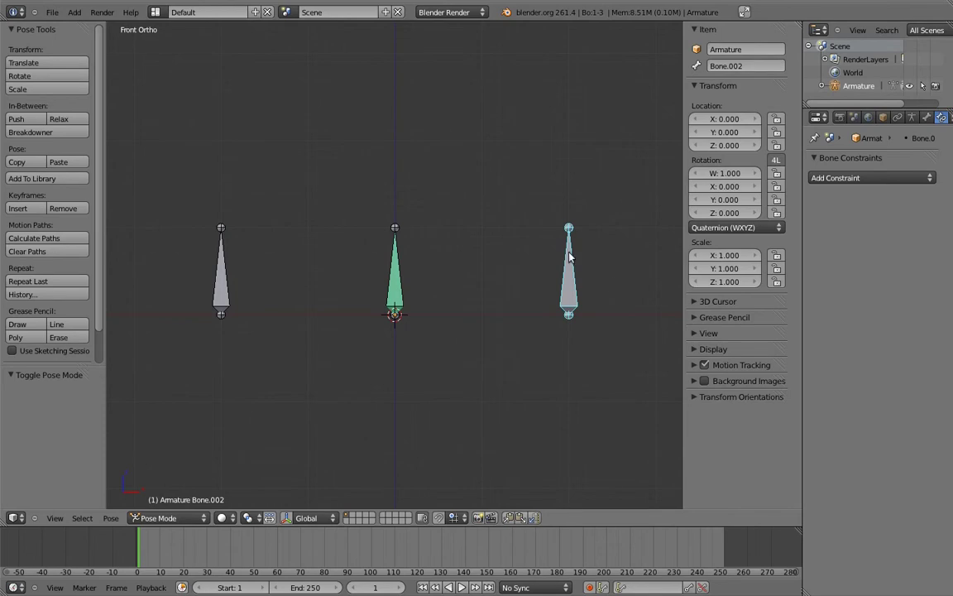
Give the middle bone a Copy Rotation constraint targeting Bone.002, and test it with Bone.002
right_click(406, 269, "shift")
key("shift+ctrl+c")
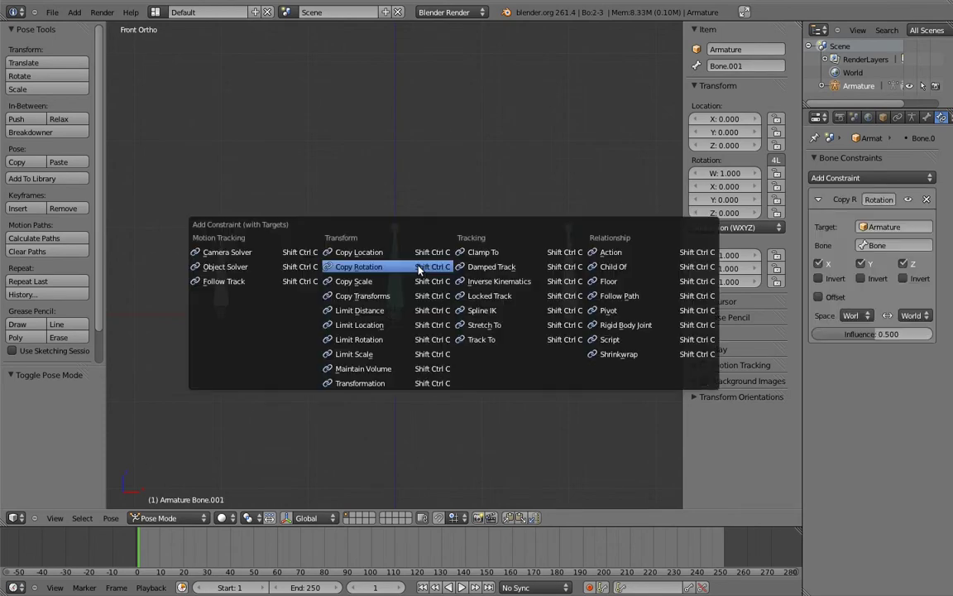
left_click(406, 269)
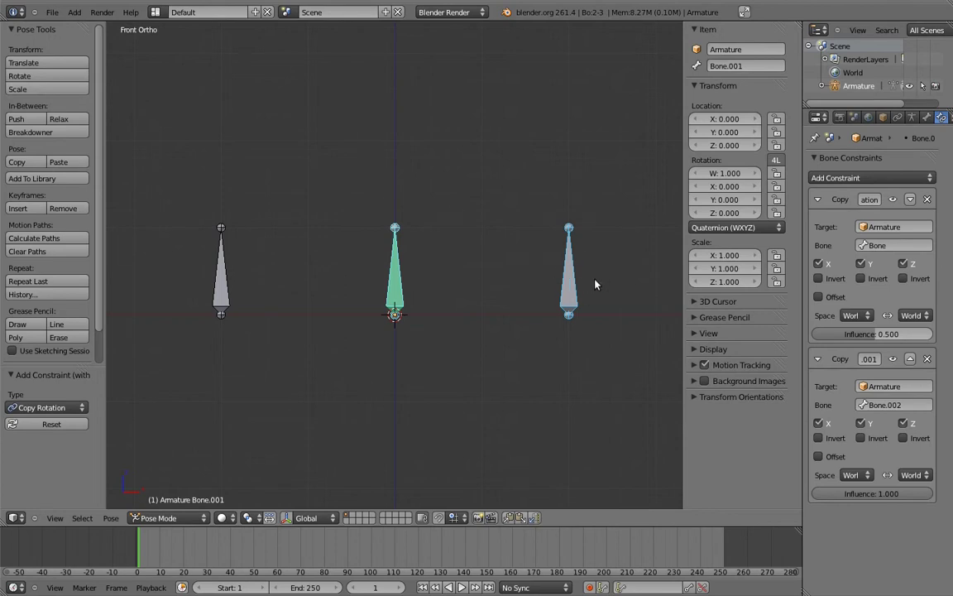
right_click(568, 249)
key("r")
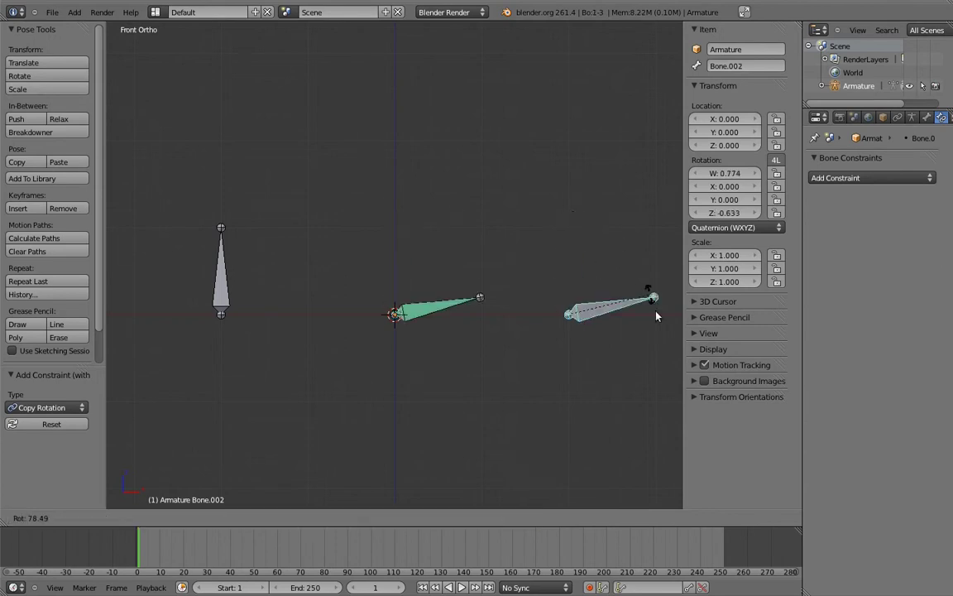
key("Escape")
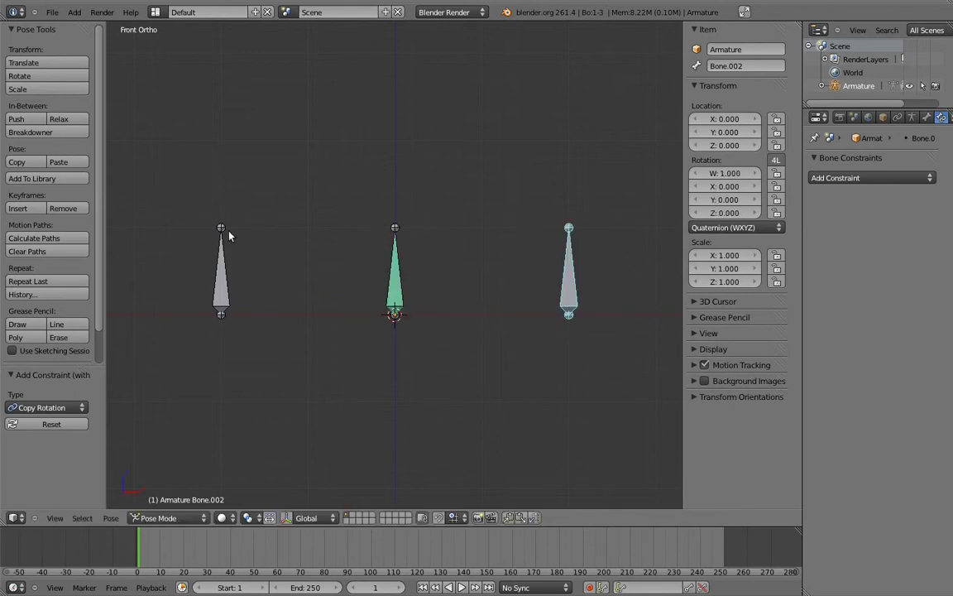
Test the middle bone by rotating the left bone, then reselect the middle bone
right_click(223, 238)
key("r")
key("Escape")
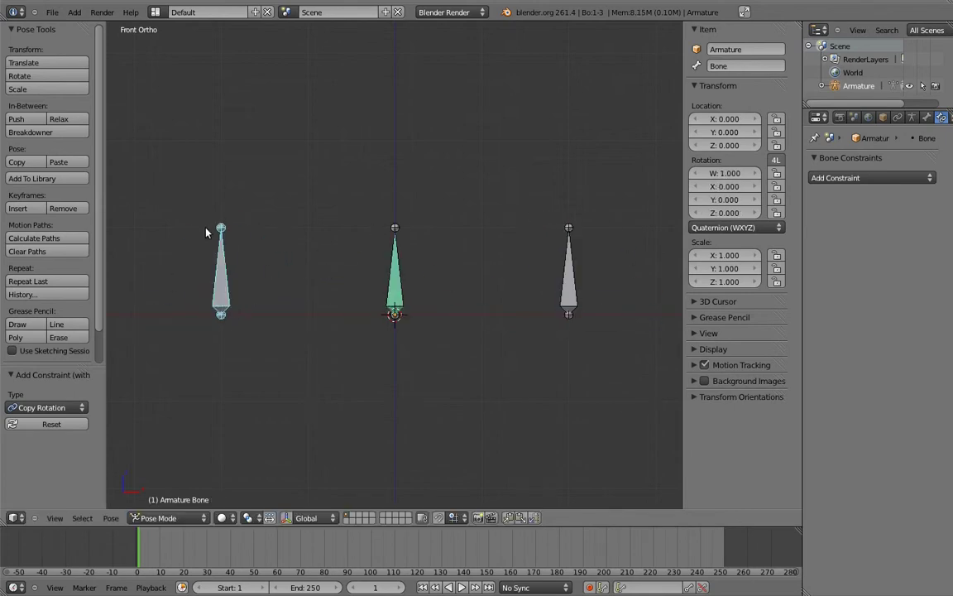
right_click(396, 270)
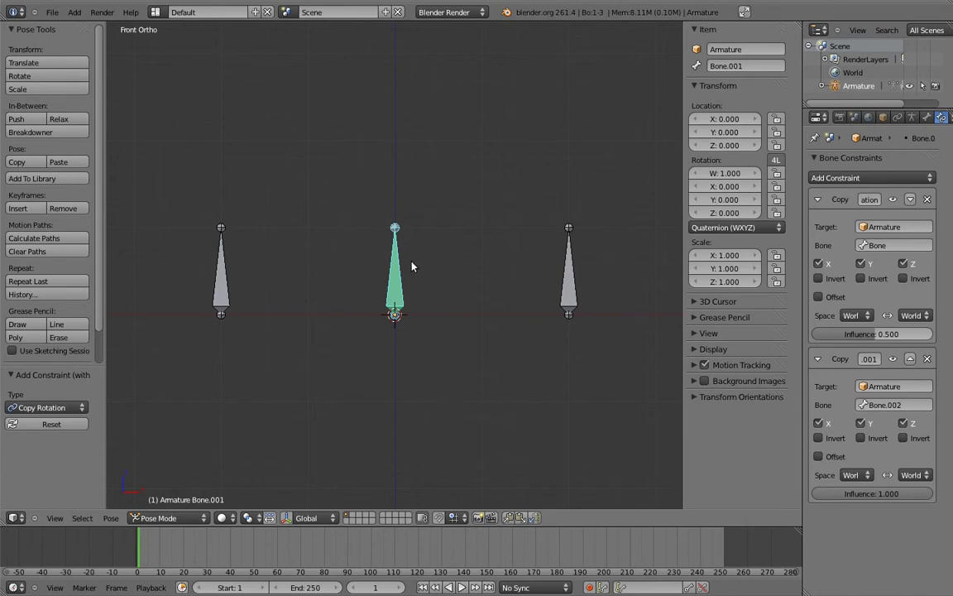
Set the first constraint's influence to 1 and the second's to 0.5
left_click(904, 334)
type("1")
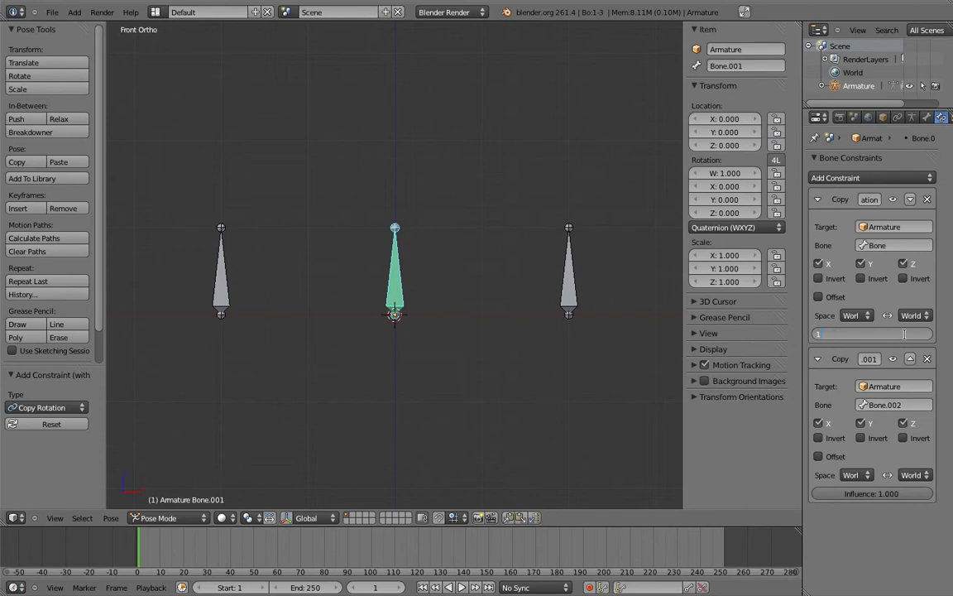
key("Return")
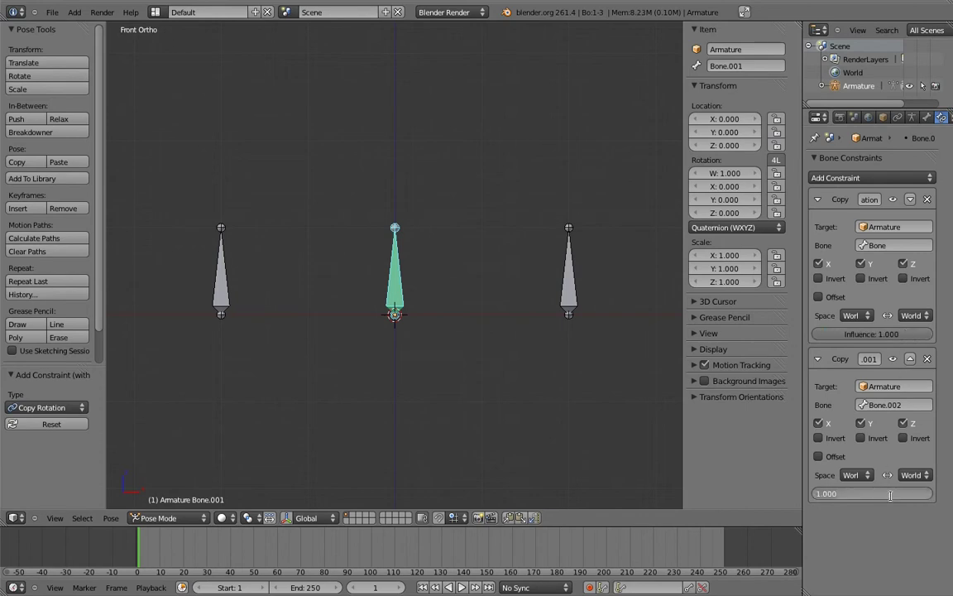
type("0.5")
key("Return")
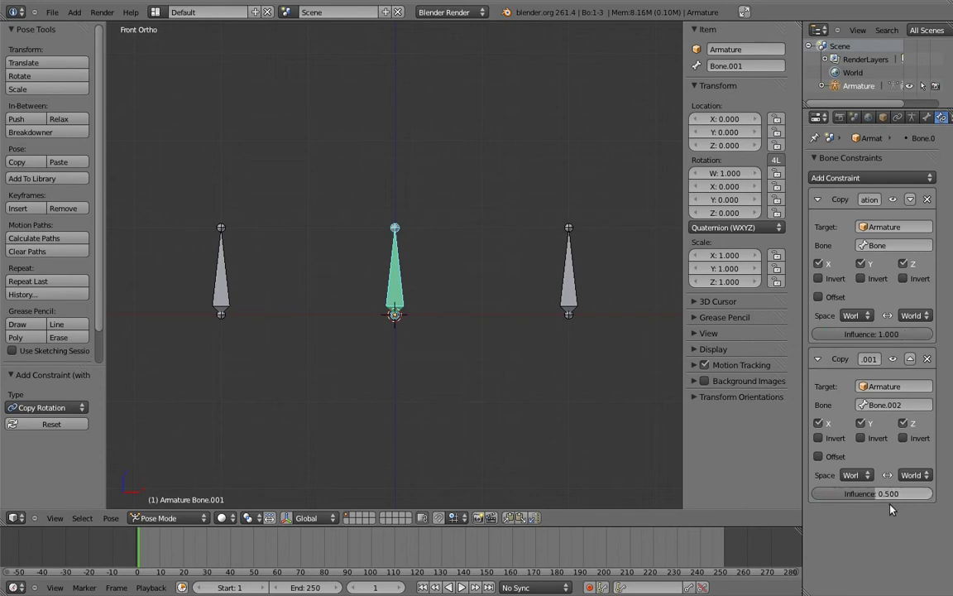
Rotate the left control bone until it lies horizontal
right_click(225, 252)
key("r")
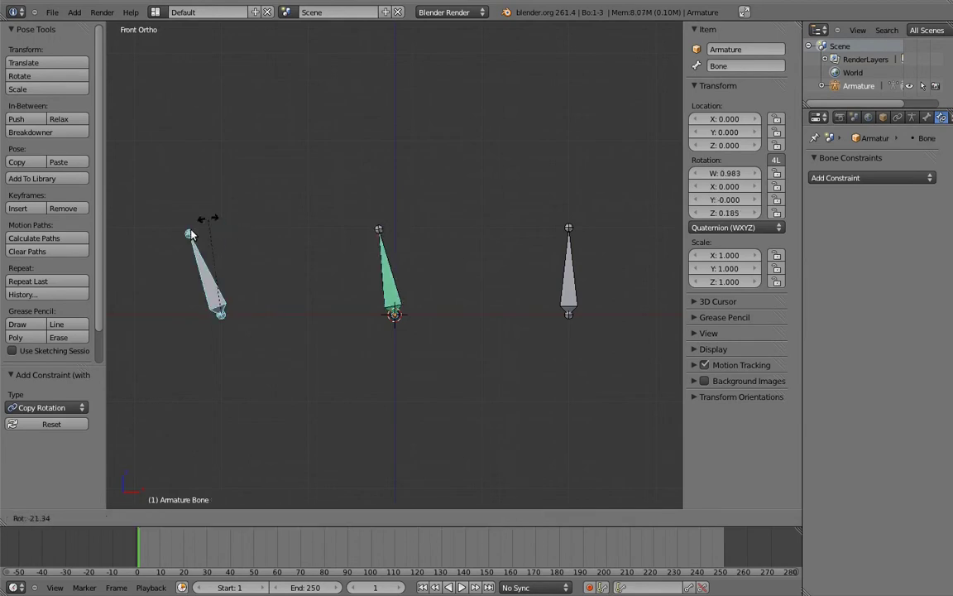
left_click(154, 233)
right_click(571, 236)
key("r")
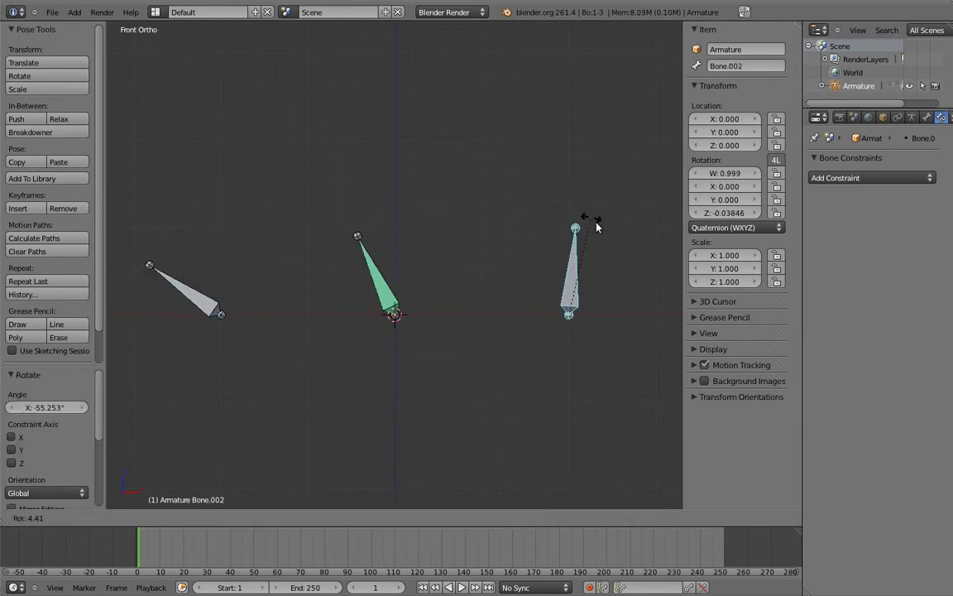
right_click(620, 216)
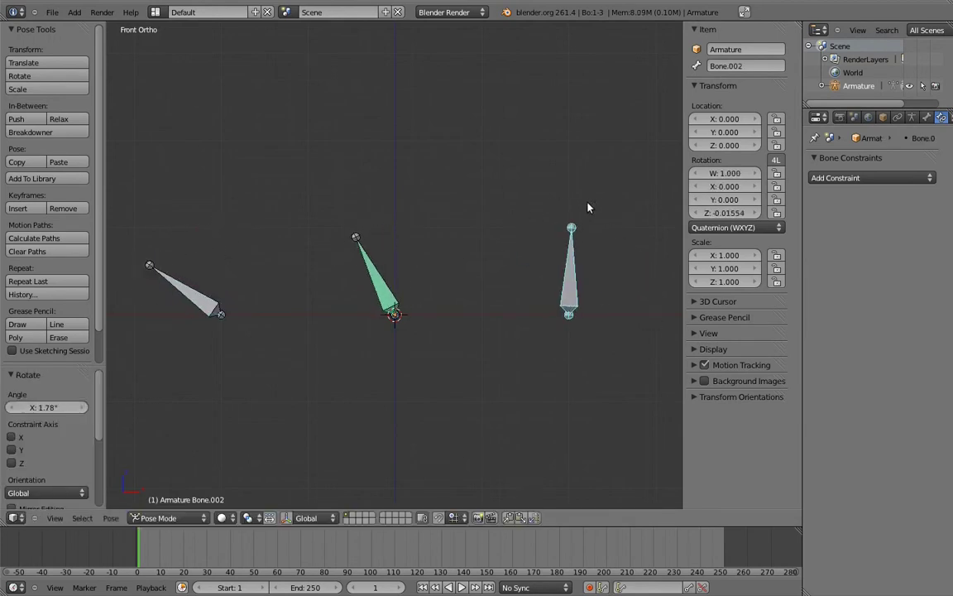
right_click(165, 277)
key("r")
left_click(134, 317)
Tilt the right control bone up-right so the middle bone points straight up
right_click(569, 273)
key("r")
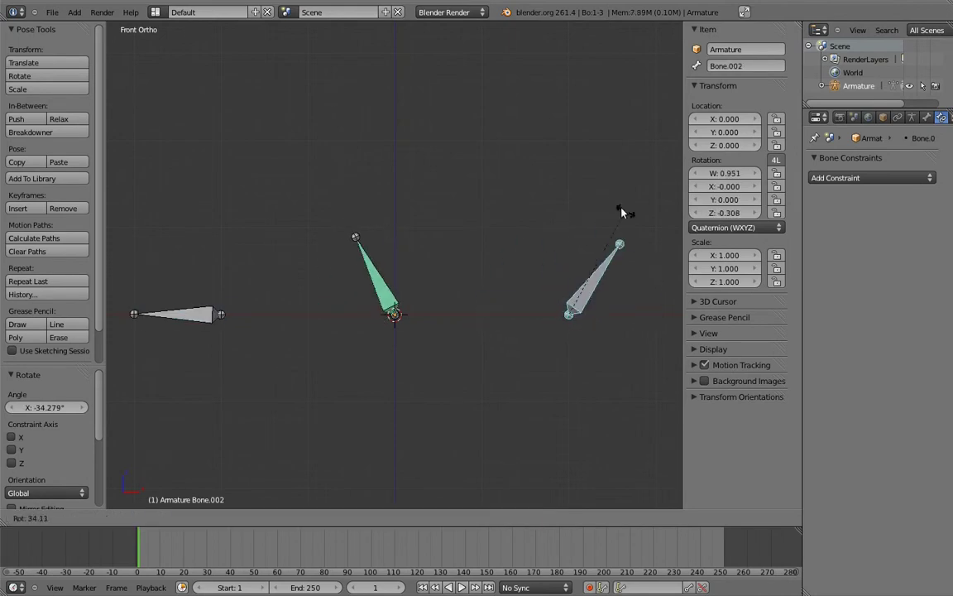
left_click(661, 291)
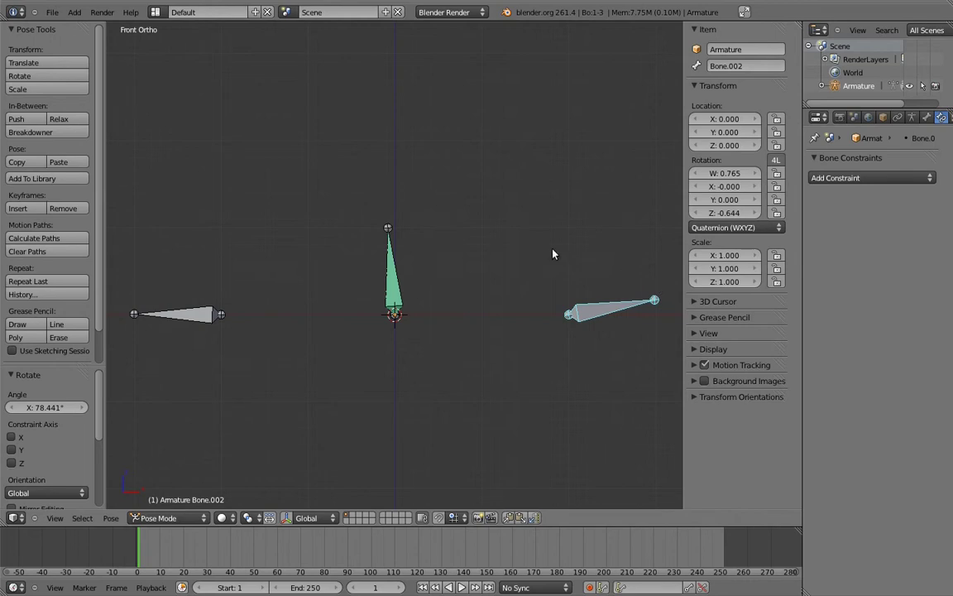
Drag the second constraint's influence to zero and test by rotating the left control
right_click(386, 279)
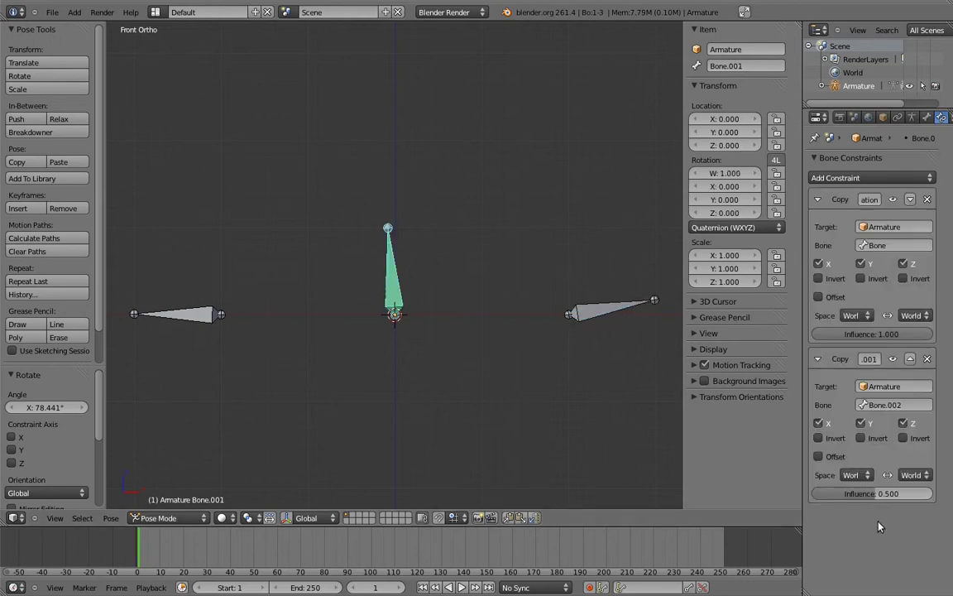
left_click_drag(882, 493, 862, 495)
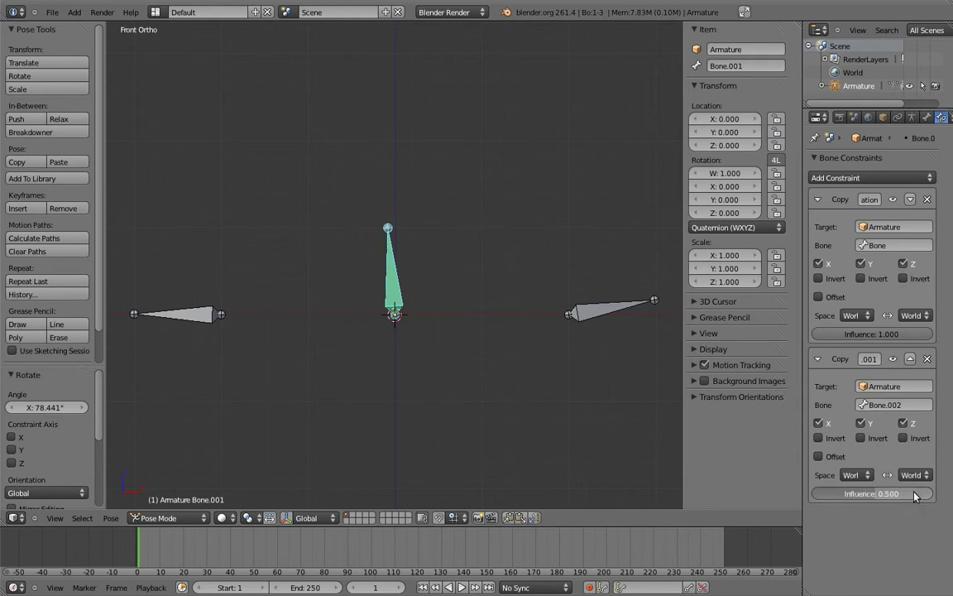
right_click(182, 314)
key("r")
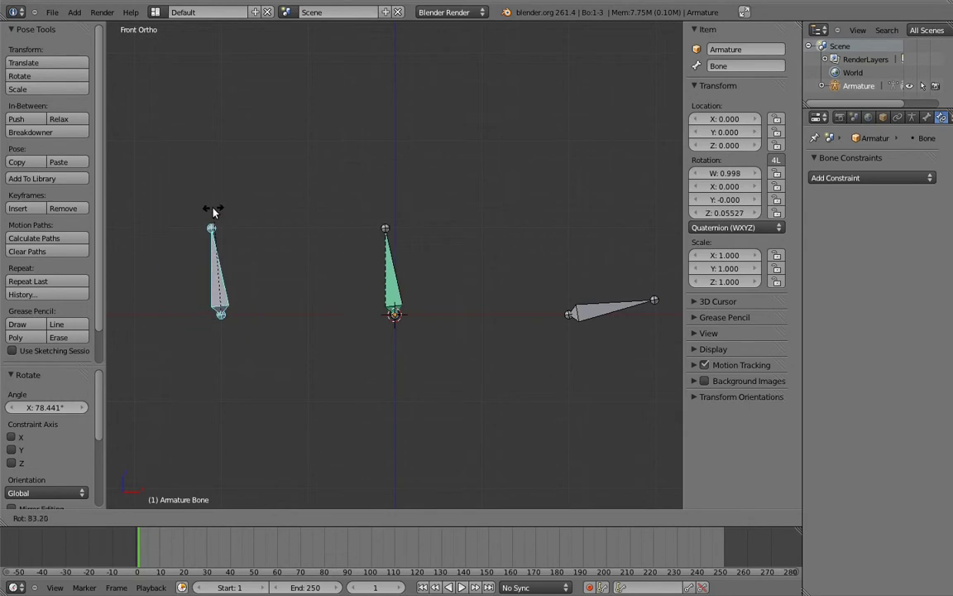
key("Escape")
right_click(351, 313)
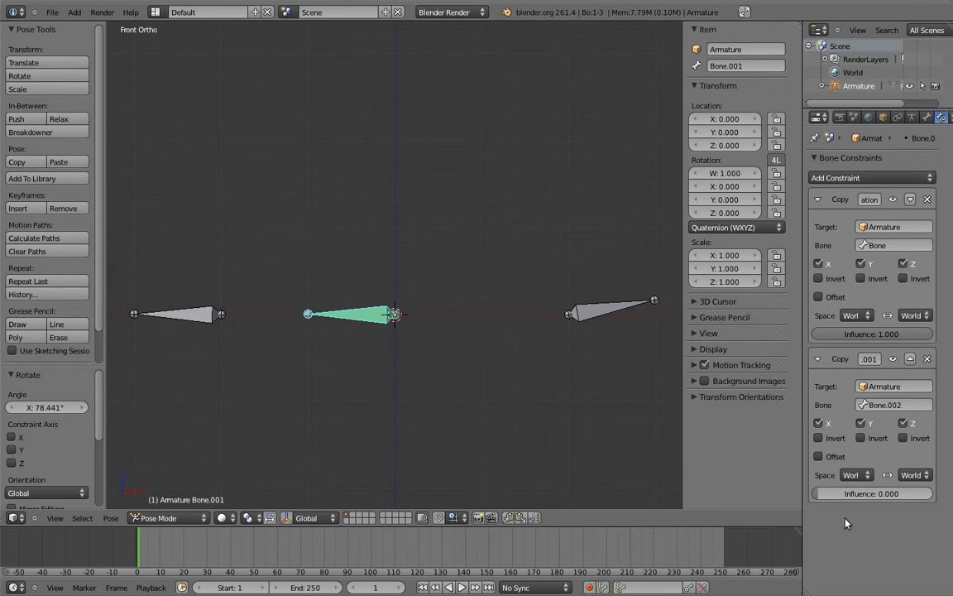
Raise the influence again, rotate the right control, then set the influence to 0.5
mouse_move(827, 494)
left_mouse_down()
mouse_move(904, 496)
mouse_move(924, 513)
left_mouse_up()
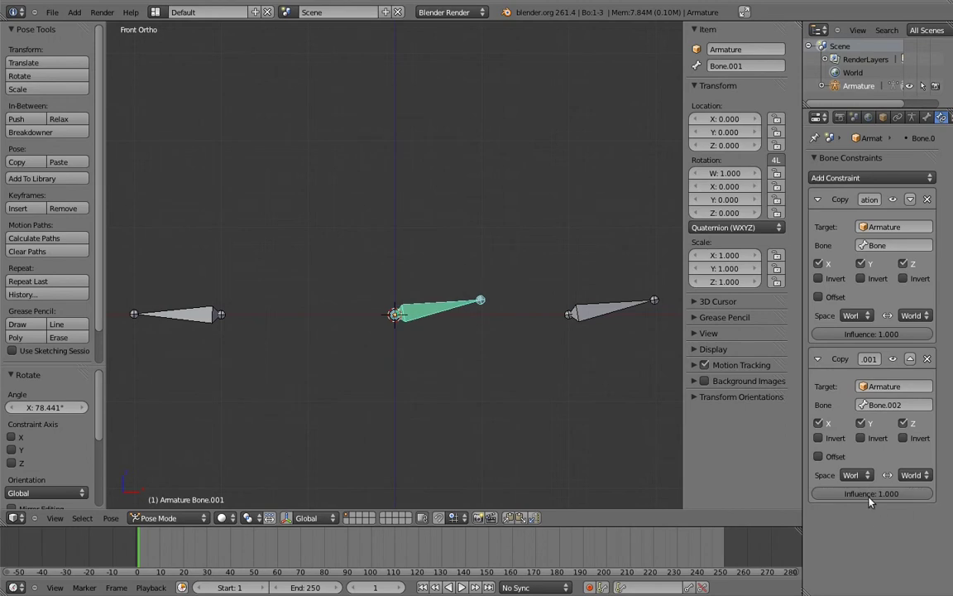
right_click(629, 304)
key("r")
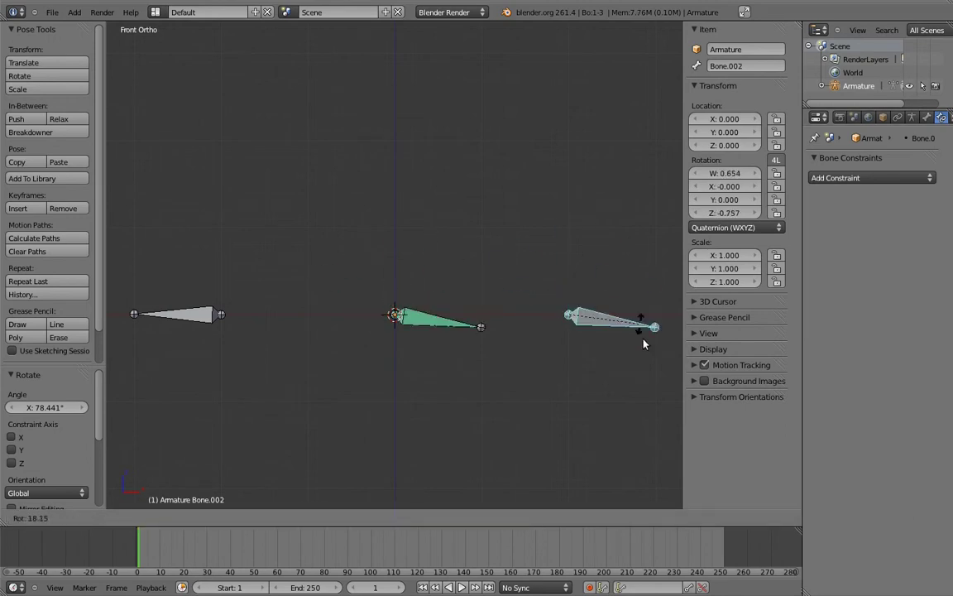
left_click(648, 320)
right_click(445, 300)
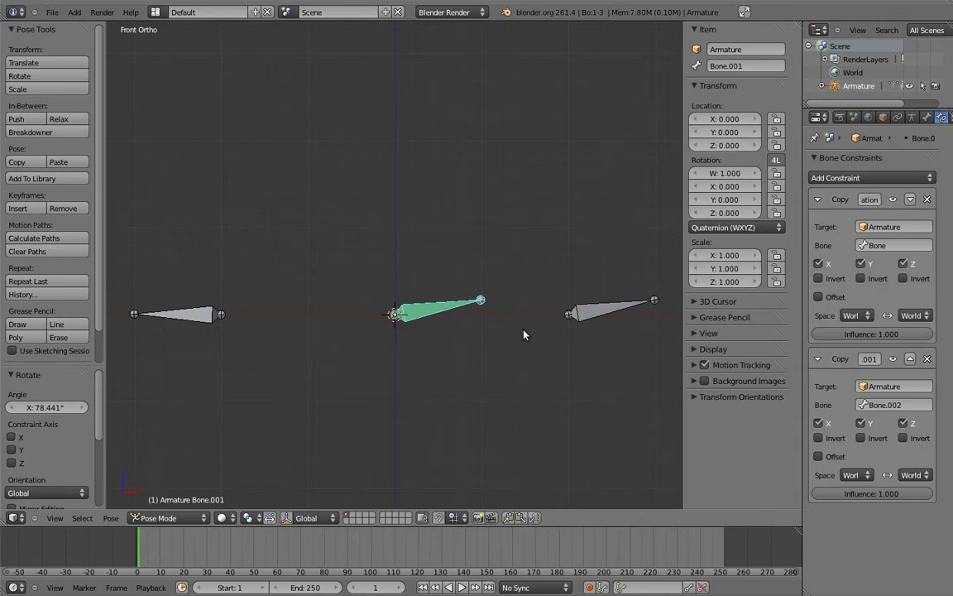
left_click(892, 499)
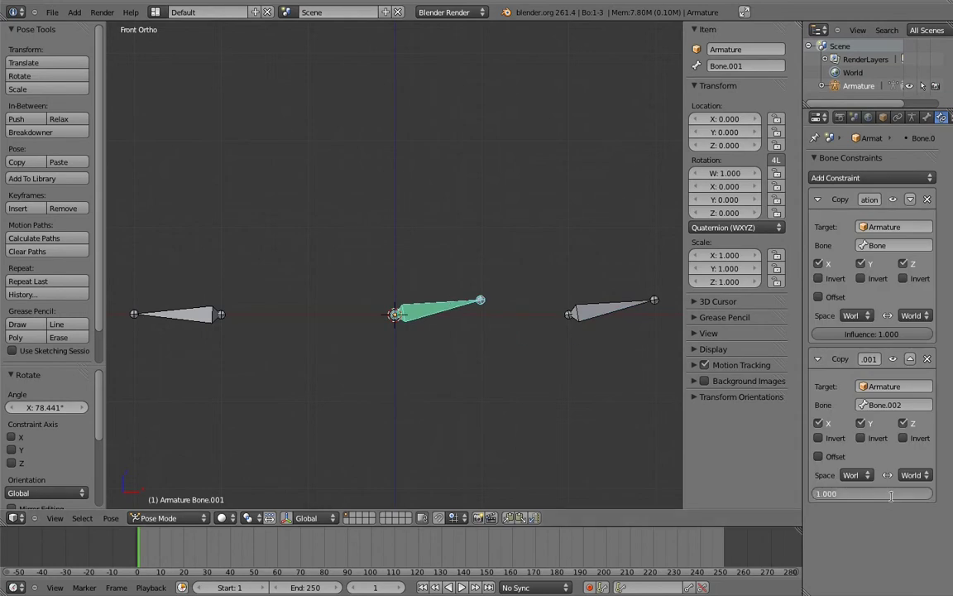
type("0.5")
key("Return")
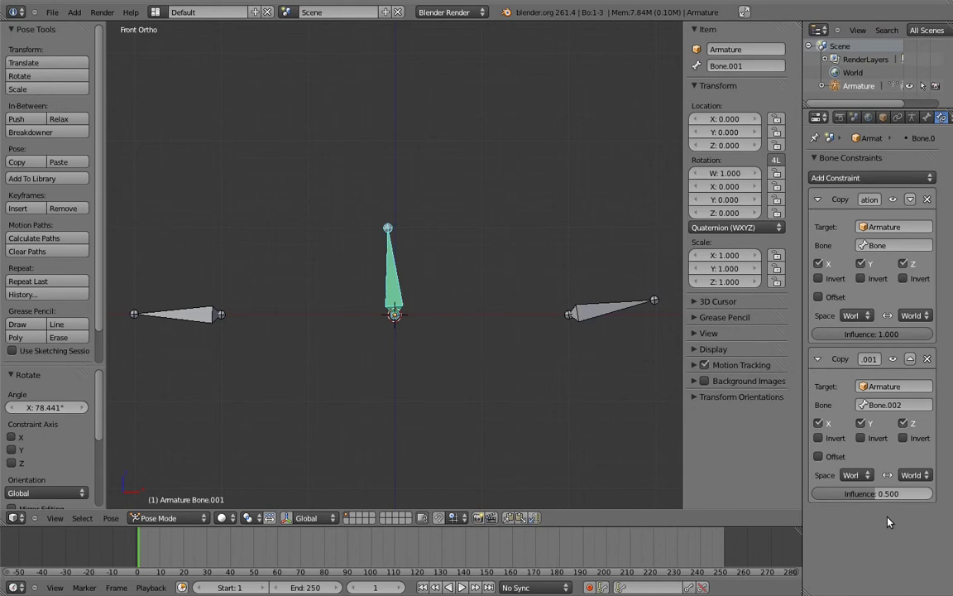
Move the first rotation constraint down the stack and back, keeping the original order
left_click(910, 200)
left_click(911, 359)
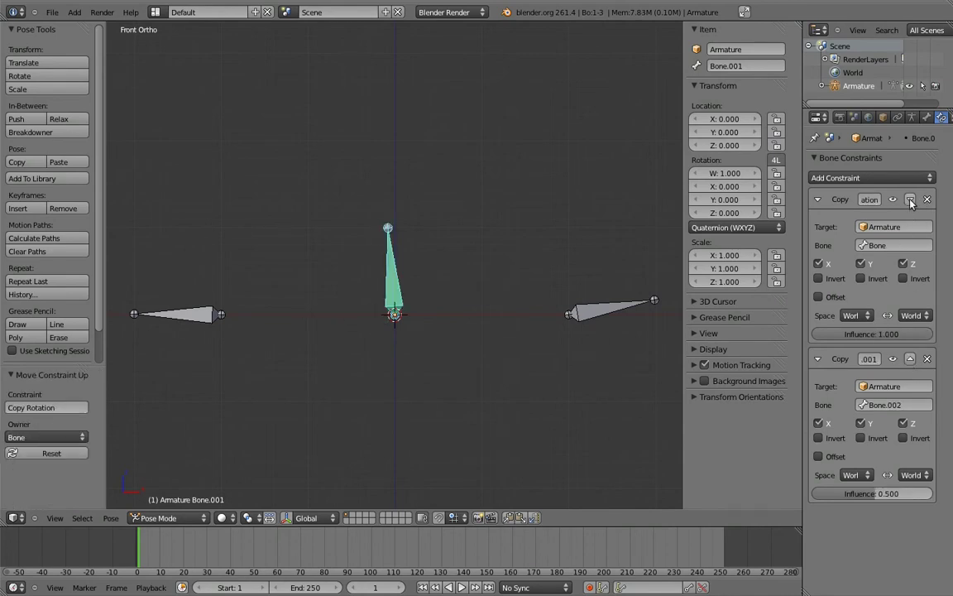
left_click(910, 199)
left_click(910, 358)
Add a Copy Location constraint to the middle bone targeting the right control bone
right_click(558, 282)
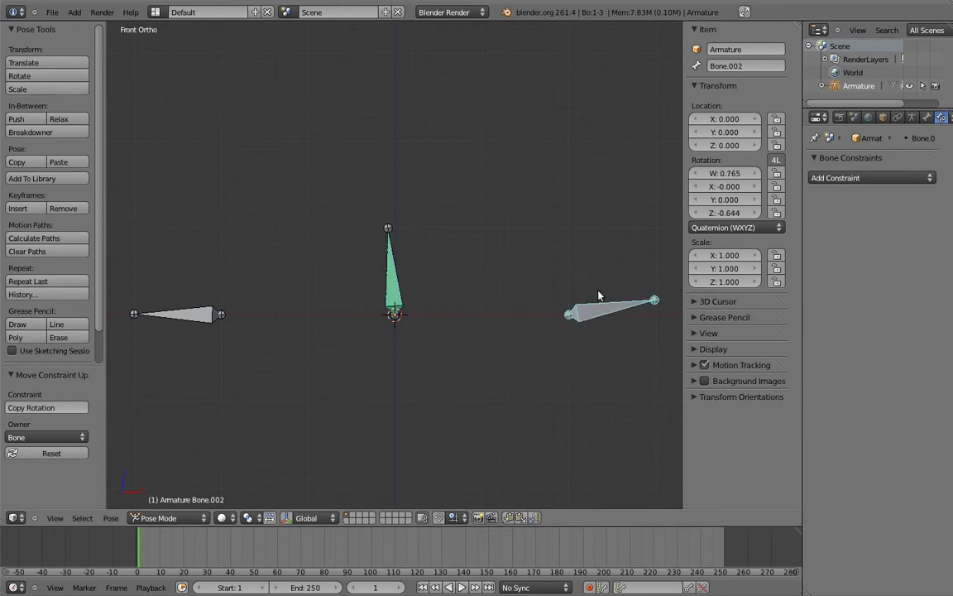
right_click(396, 276, "shift")
key("shift+ctrl+c")
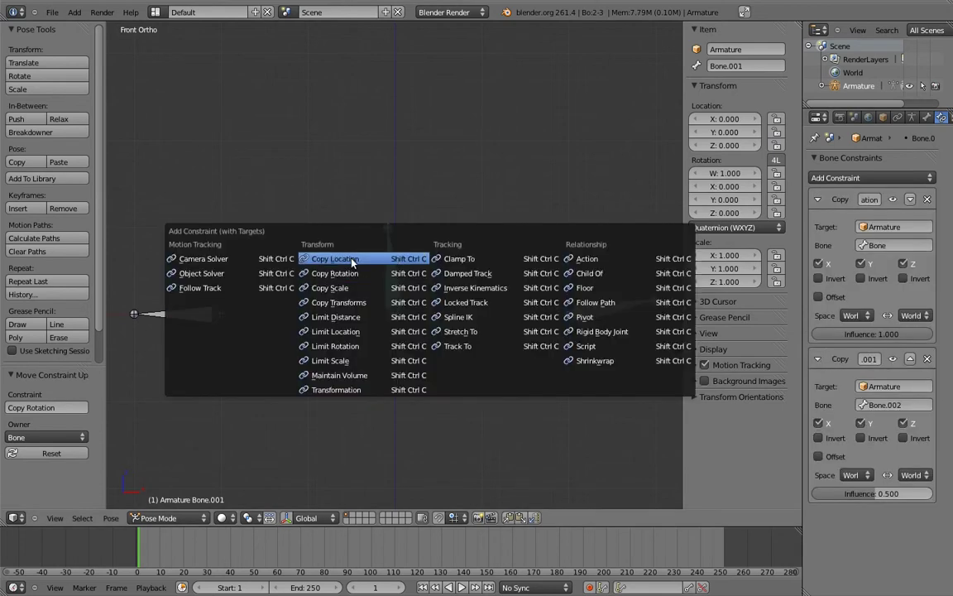
left_click(353, 260)
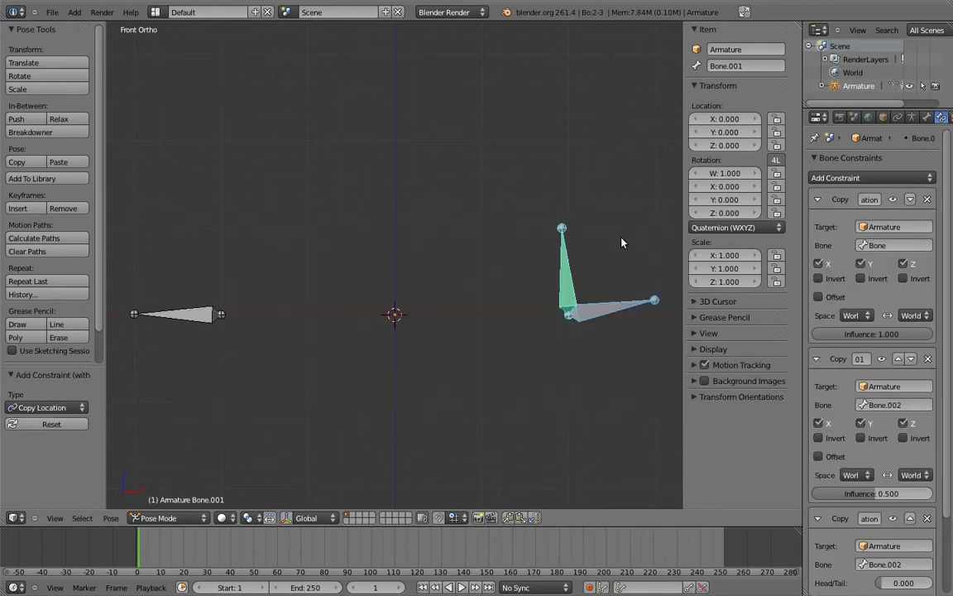
Test by rotating the right and left control bones, then select the middle bone
right_click(638, 301)
key("r")
key("Escape")
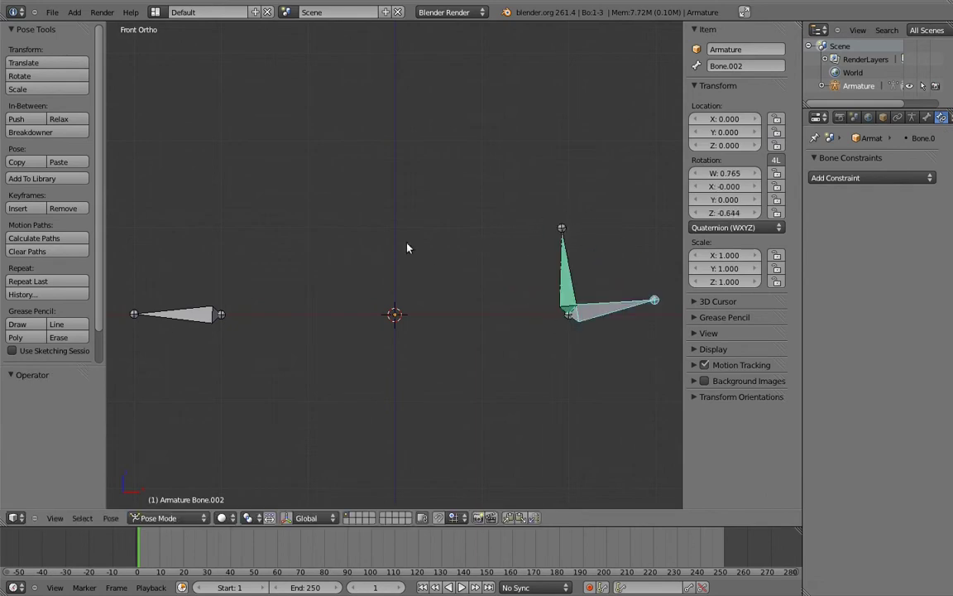
right_click(178, 314)
key("r")
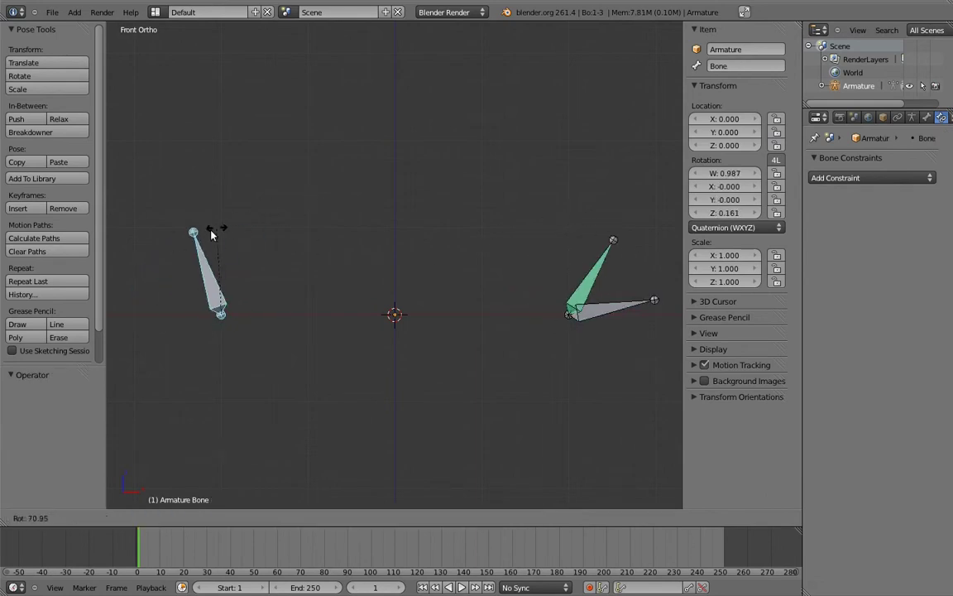
key("Escape")
right_click(565, 274)
scroll(890, 377, "down", 1)
scroll(890, 377, "down", 2)
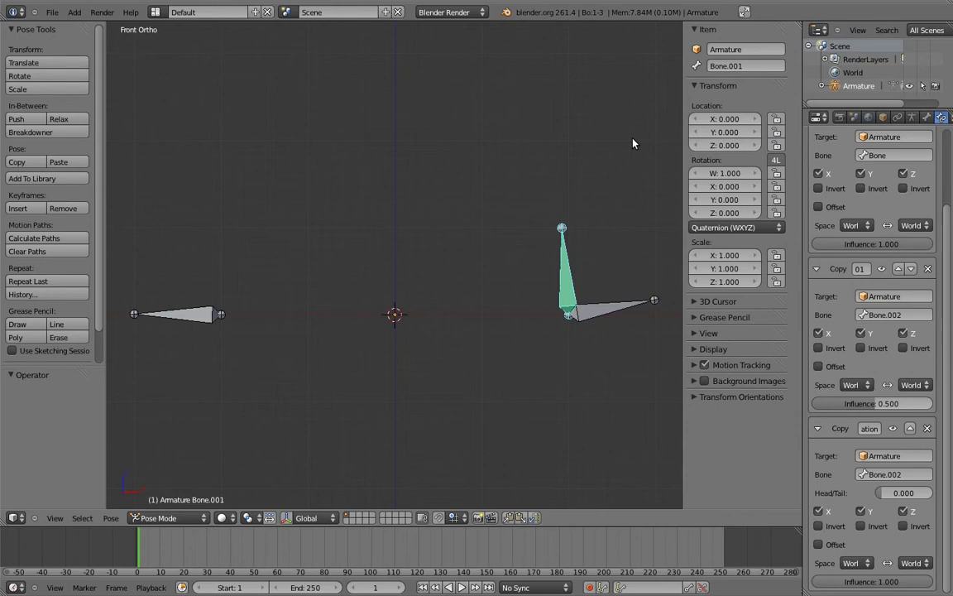
Rotate Bone.002 downward so the middle bone follows into a V shape
right_click(644, 299)
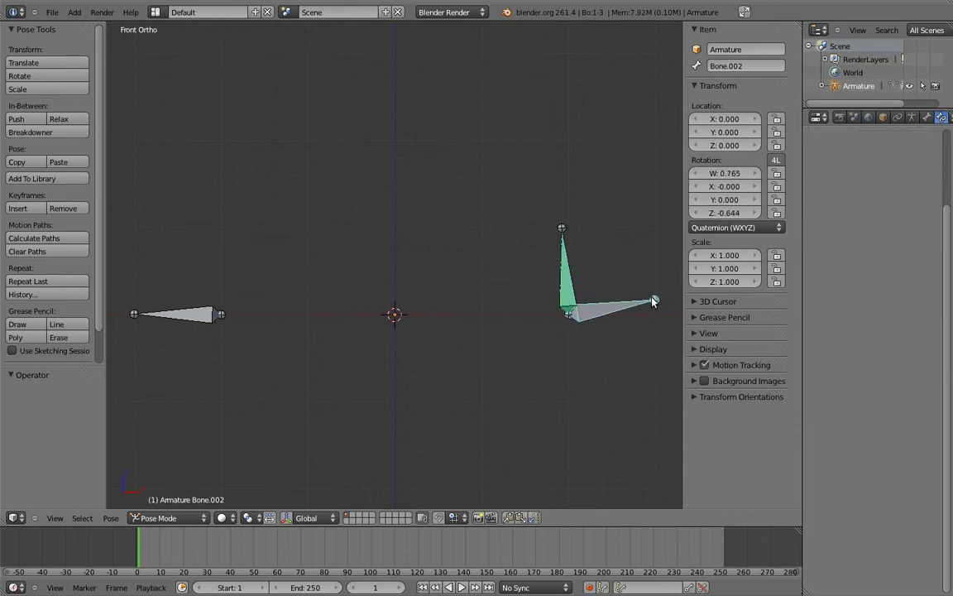
key("r")
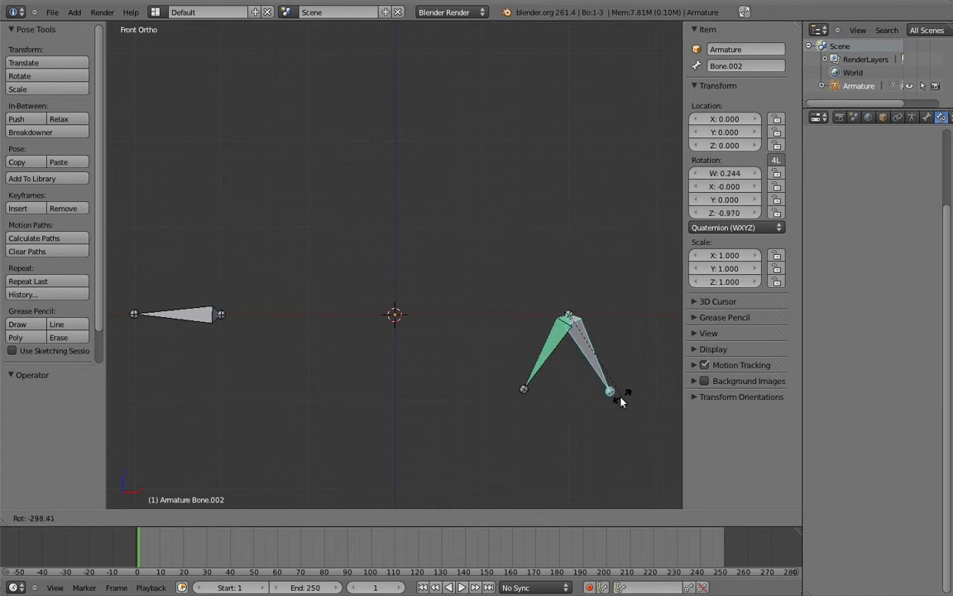
left_click(615, 431)
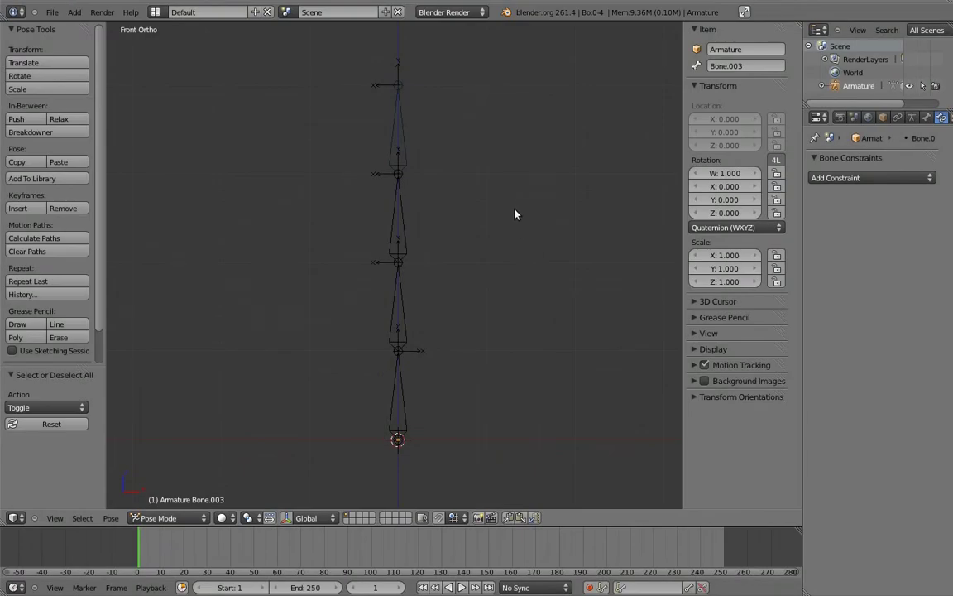
Add a bone two units right of the chain and duplicate it three units up
key("Tab")
key("shift+a")
key("g")
key("x")
left_click(584, 398)
key("shift+d")
key("z")
left_click(627, 145)
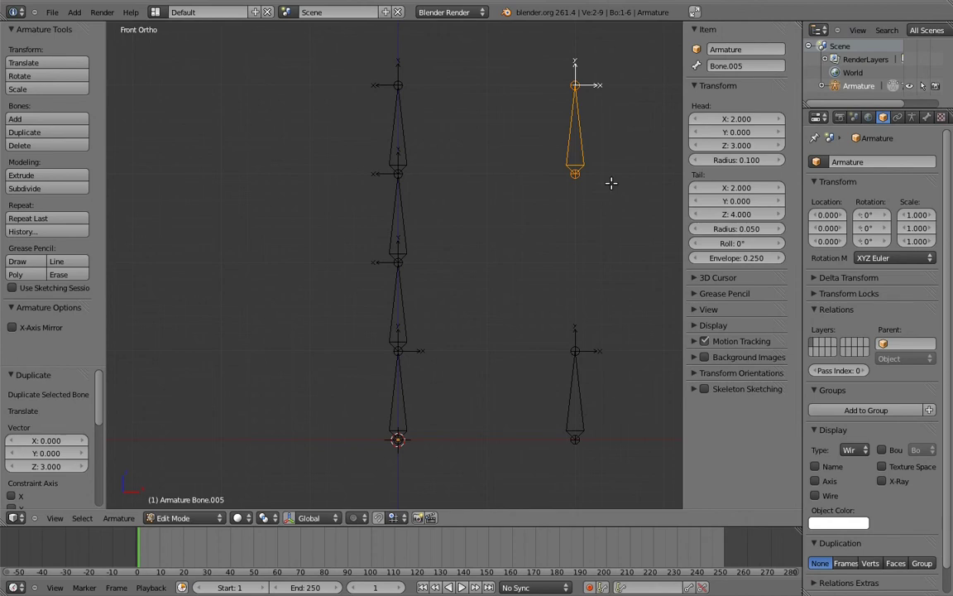
Flip the roll of the upper three chain bones, then return to Pose Mode
right_click(400, 125)
right_click(405, 212, "shift")
right_click(403, 313, "shift")
key("ctrl+r")
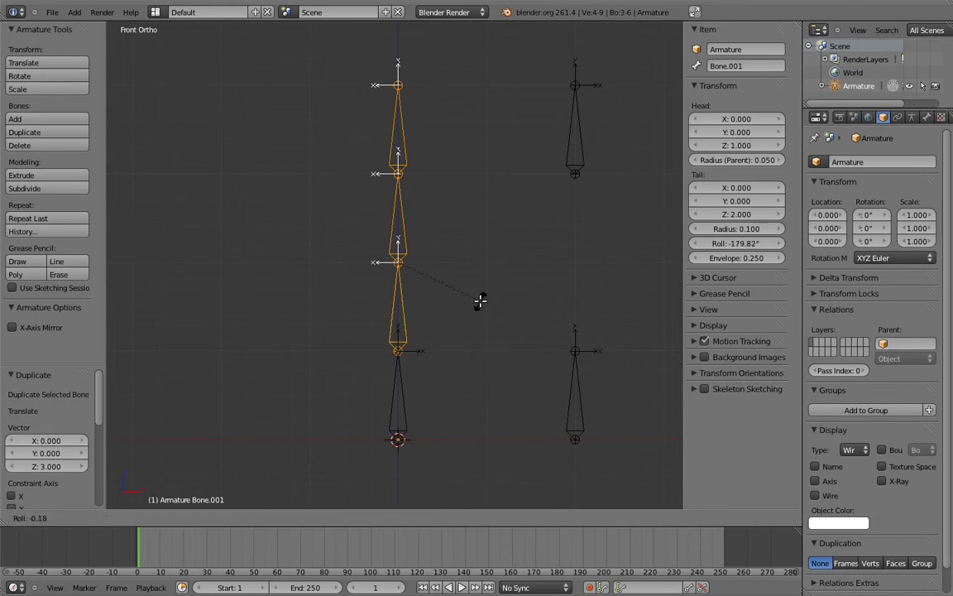
left_click(480, 301)
key("ctrl+Tab")
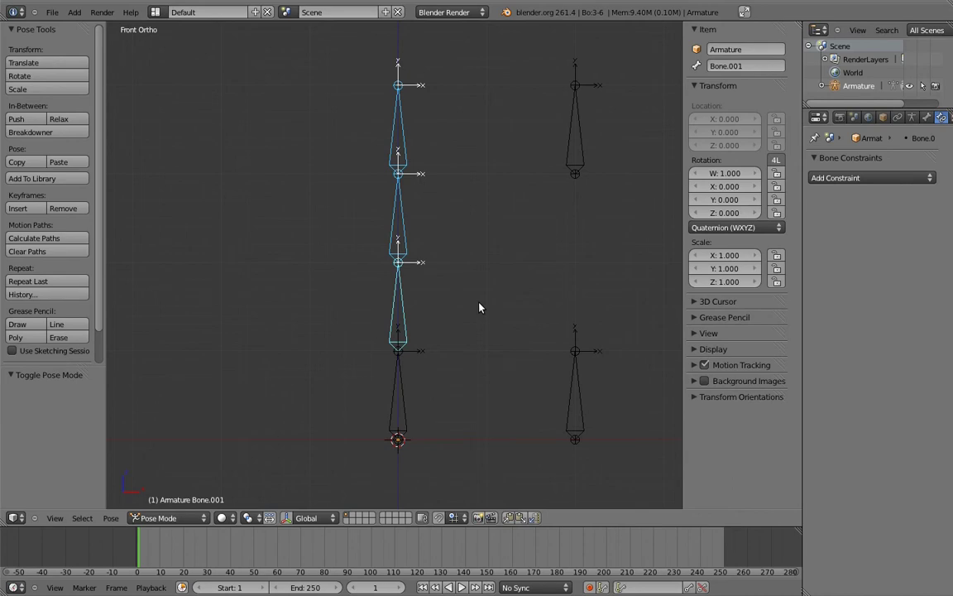
Give the top and bottom chain bones Copy Rotation constraints targeting their matching control bones
right_click(523, 119)
right_click(397, 124, "shift")
key("ctrl+shift+c")
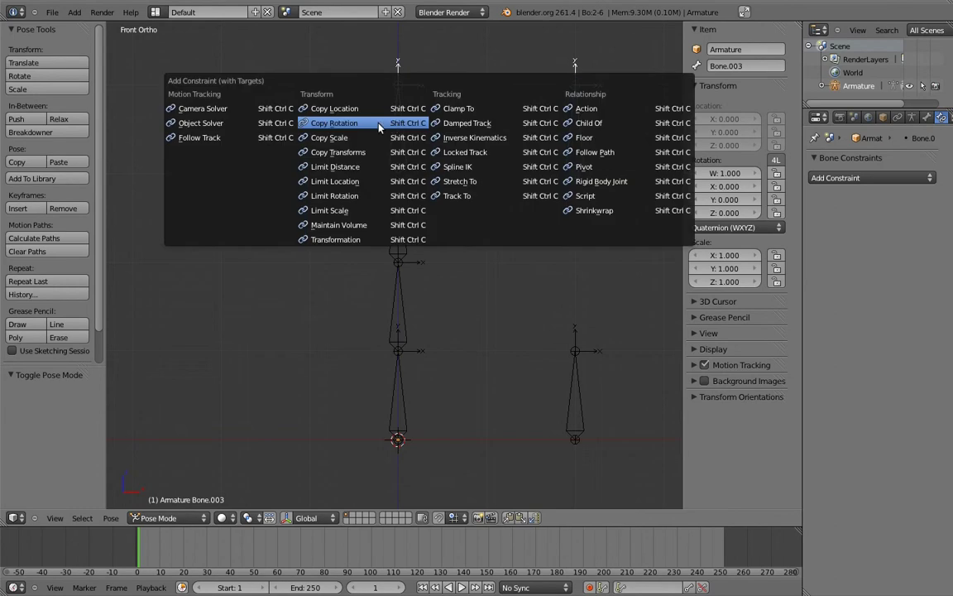
left_click(376, 124)
right_click(579, 378)
right_click(396, 391, "shift")
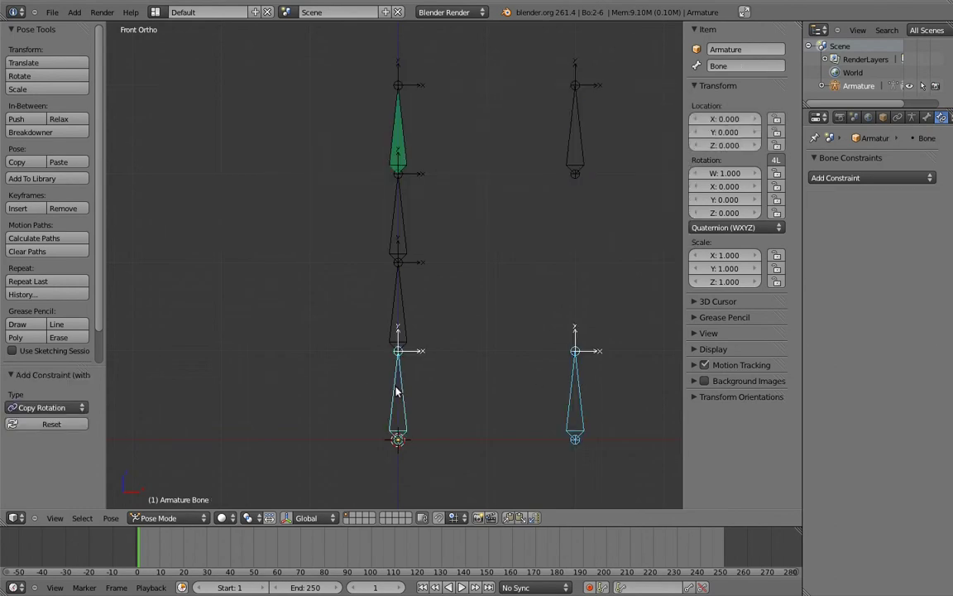
key("ctrl+shift+c")
left_click(394, 388)
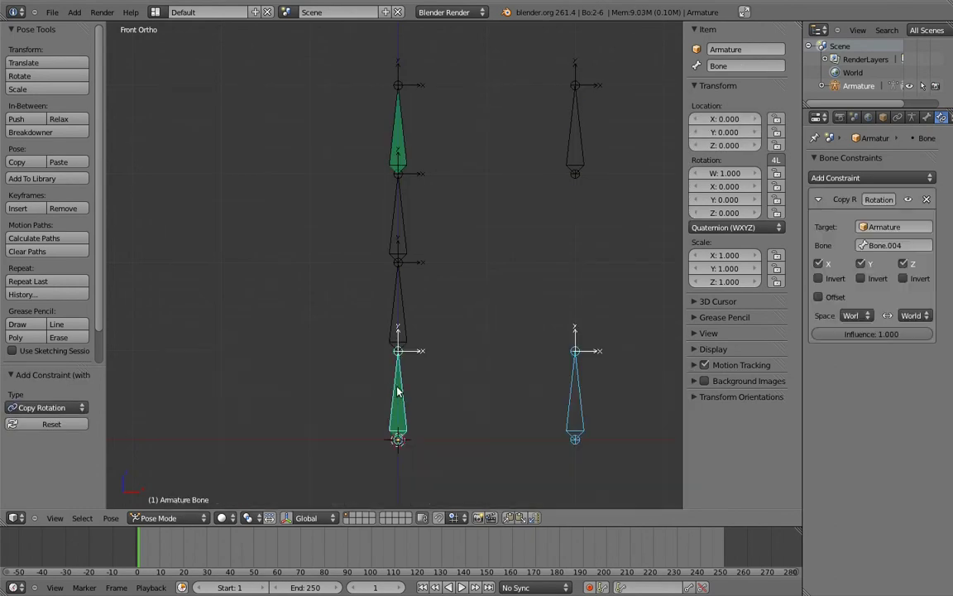
Test-rotate the bottom and top controls, then clear all bone rotations back to rest
right_click(577, 356)
key("r")
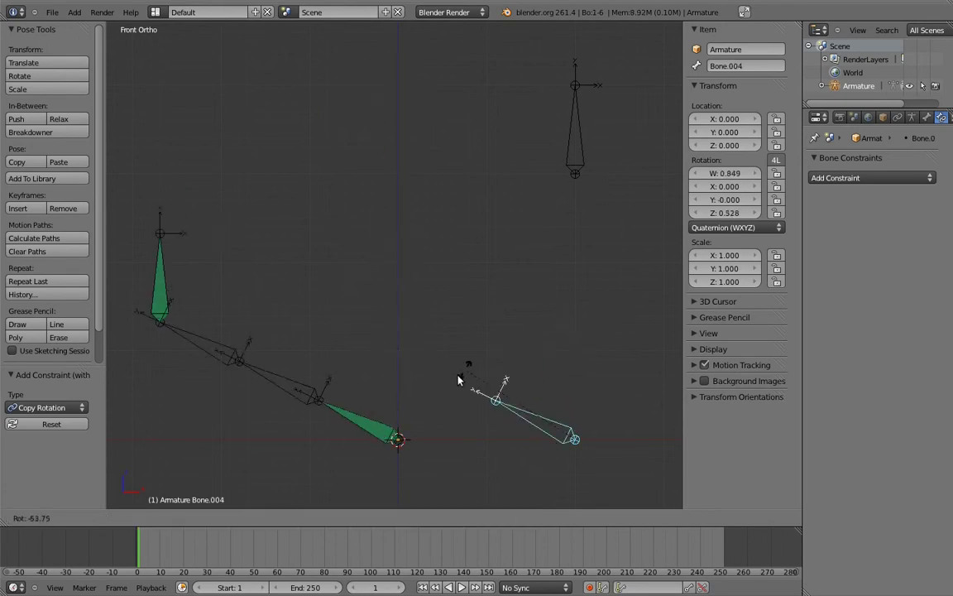
left_click(477, 368)
right_click(579, 103)
key("r")
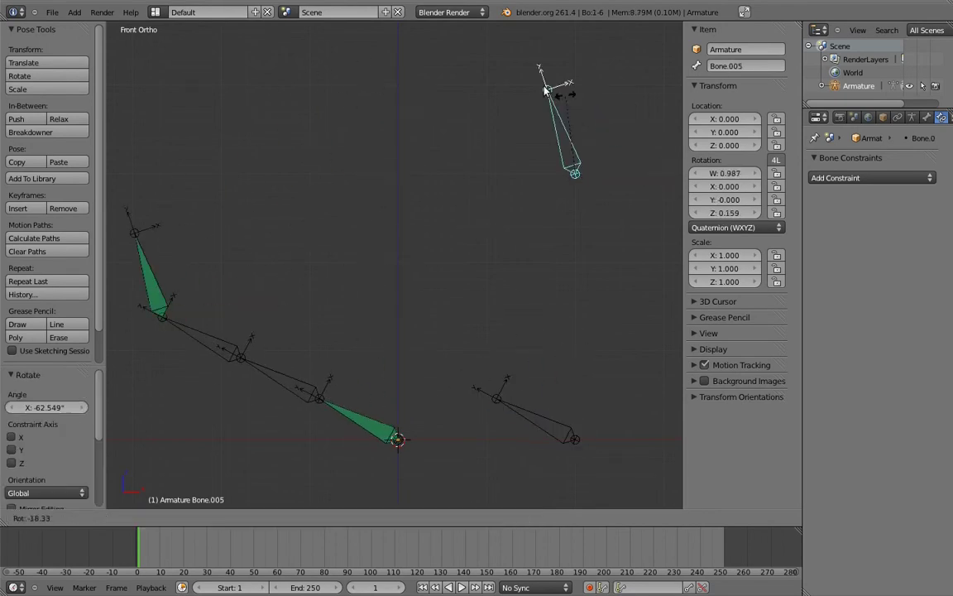
left_click(636, 190)
key("a")
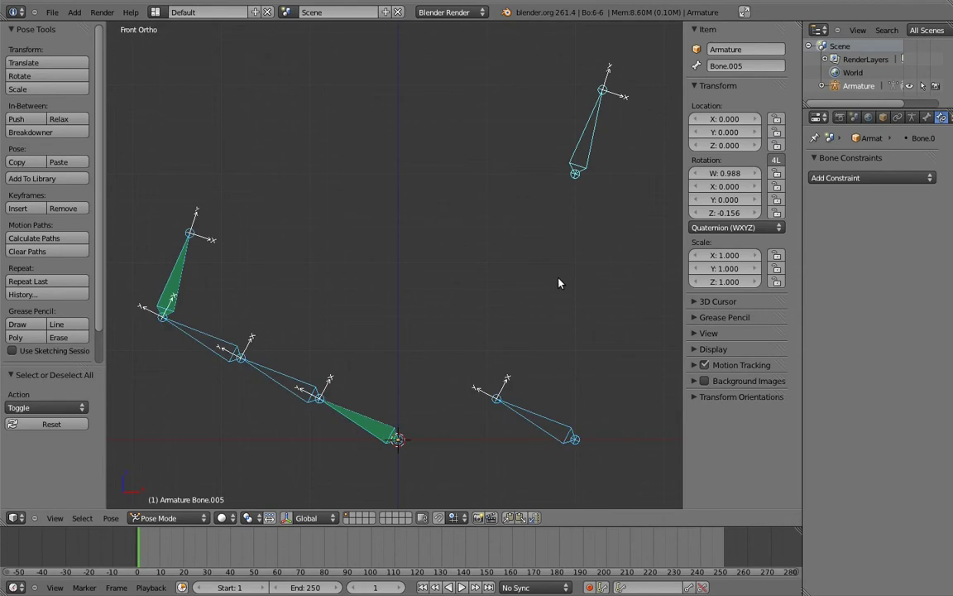
key("alt+r")
Make Bone.001 and Bone.002 copy the rotation of the lower control Bone.004
key("a")
right_click(583, 389)
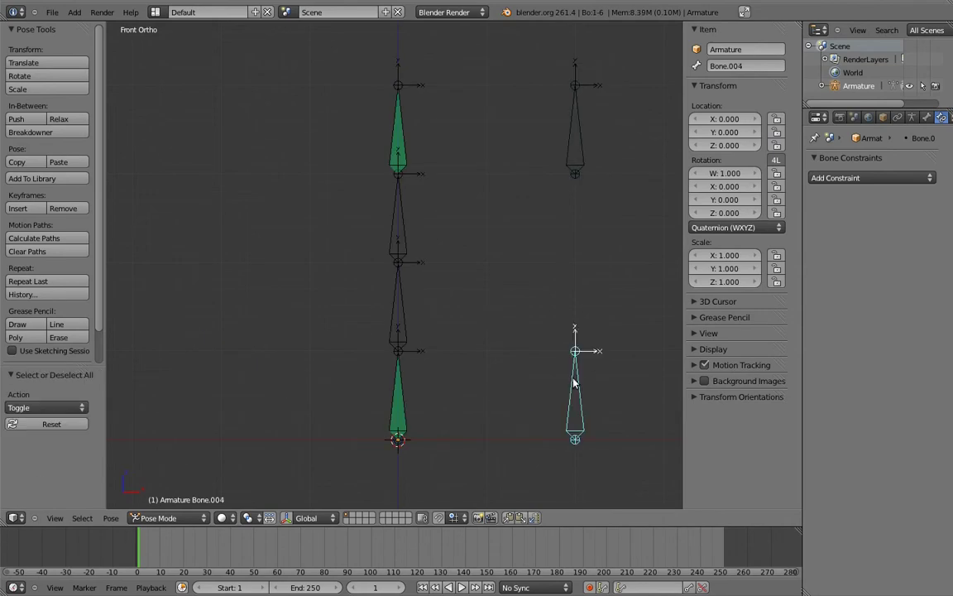
right_click(405, 307, "shift")
key("ctrl+shift+c")
left_click(404, 306)
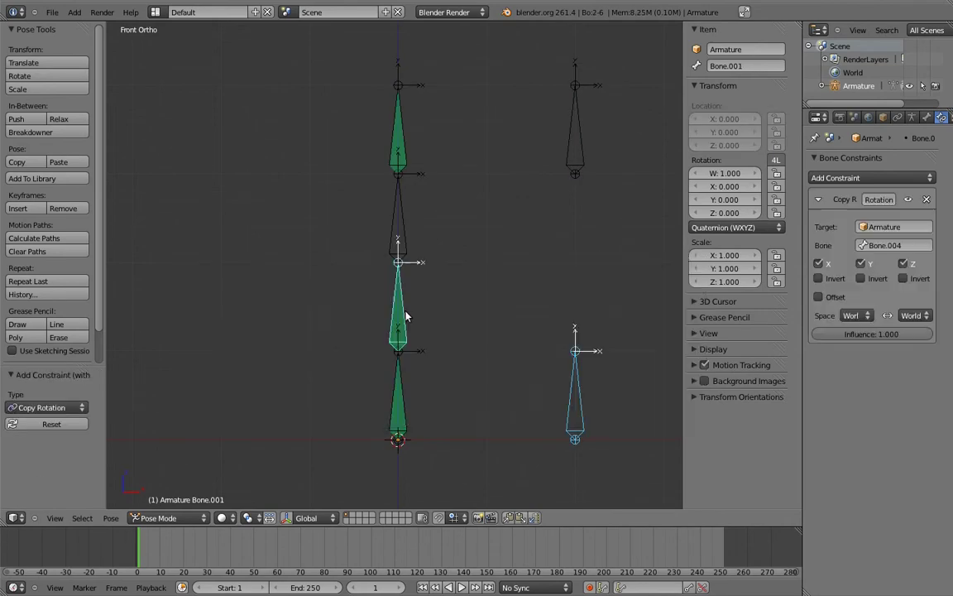
right_click(405, 228, "shift")
key("ctrl+shift+c")
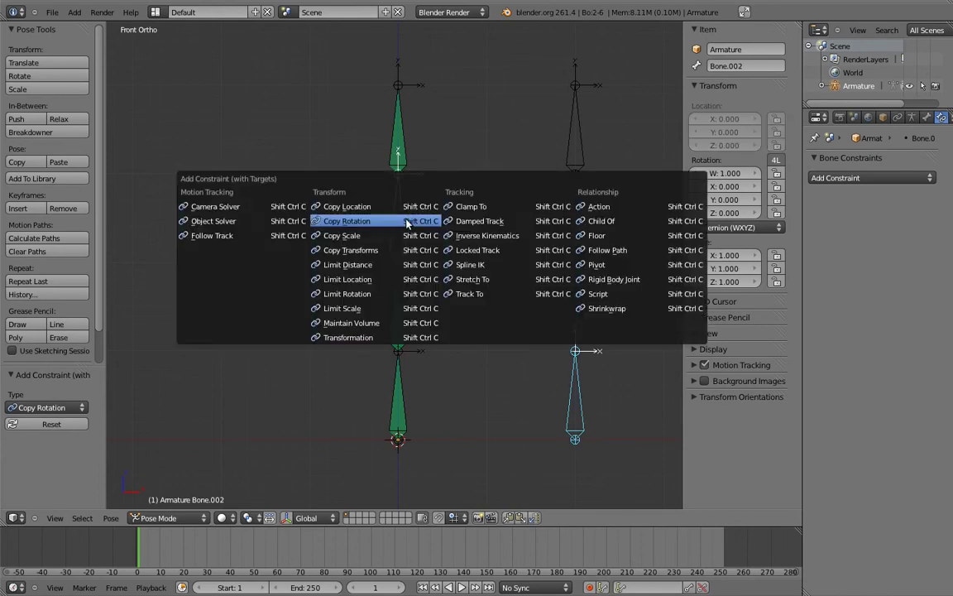
left_click(401, 223)
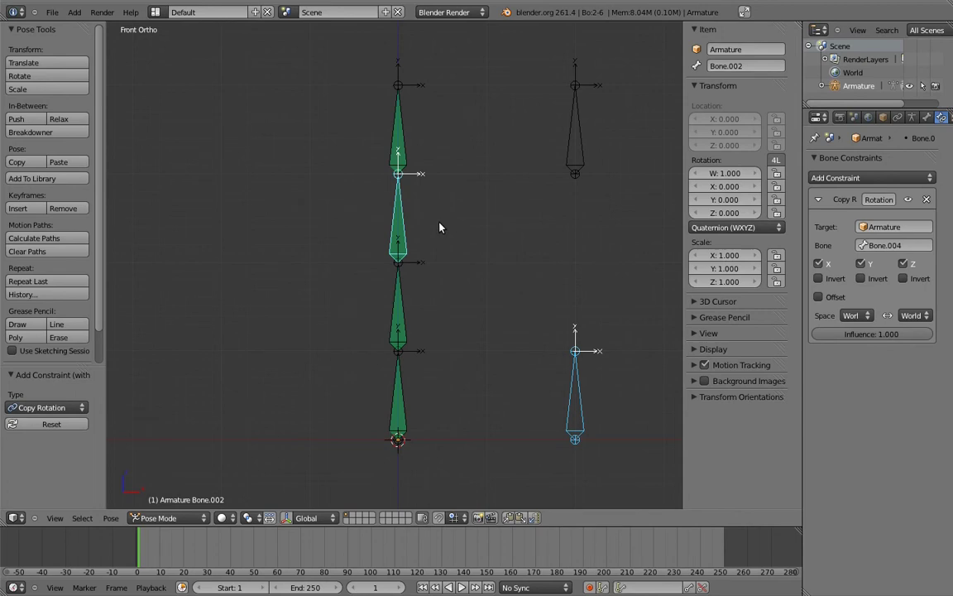
Add a second Copy Rotation to Bone.001 and Bone.002 targeting the top control Bone.005
right_click(584, 133)
right_click(404, 314, "shift")
key("ctrl+shift+c")
left_click(406, 318)
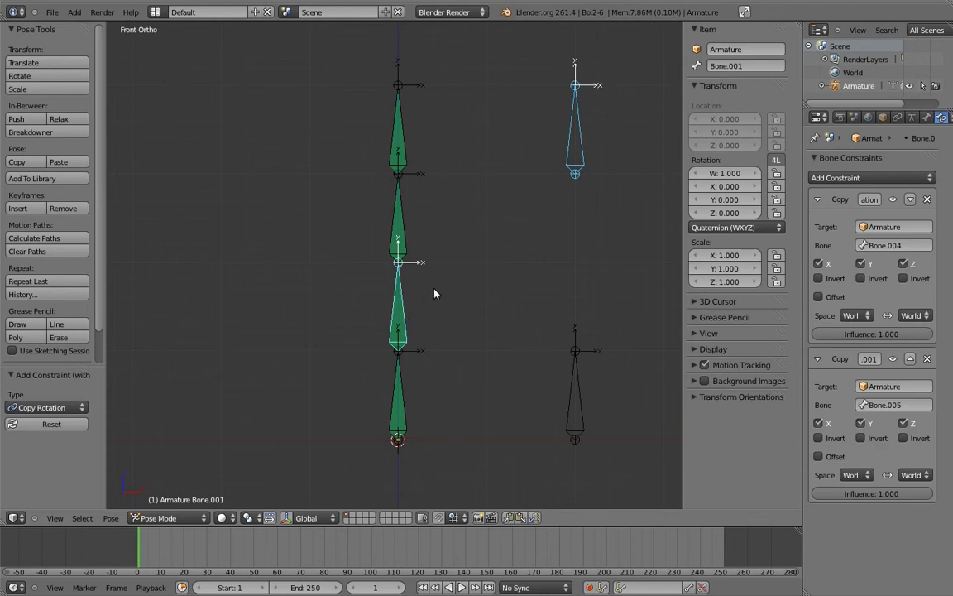
right_click(574, 124)
right_click(398, 213, "shift")
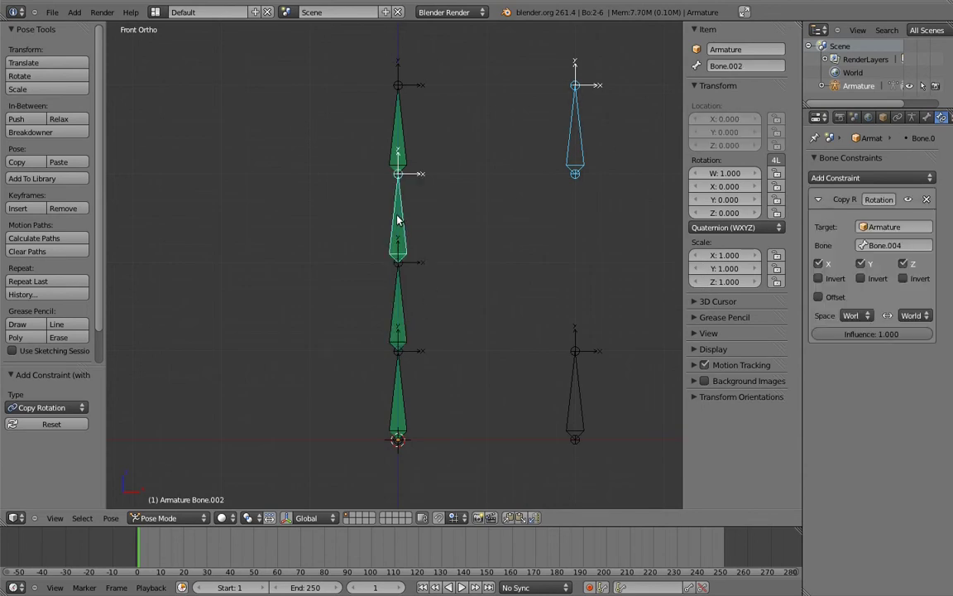
key("ctrl+shift+c")
left_click(398, 216)
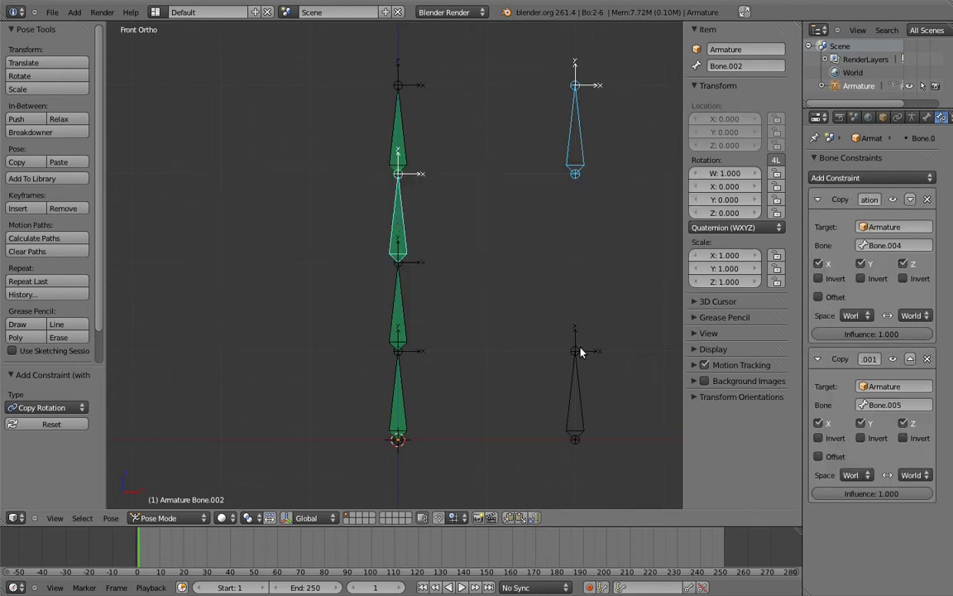
Test the chain by rotating the top control Bone.005 after a cancelled lower-control rotation
key("a")
right_click(580, 359)
key("r")
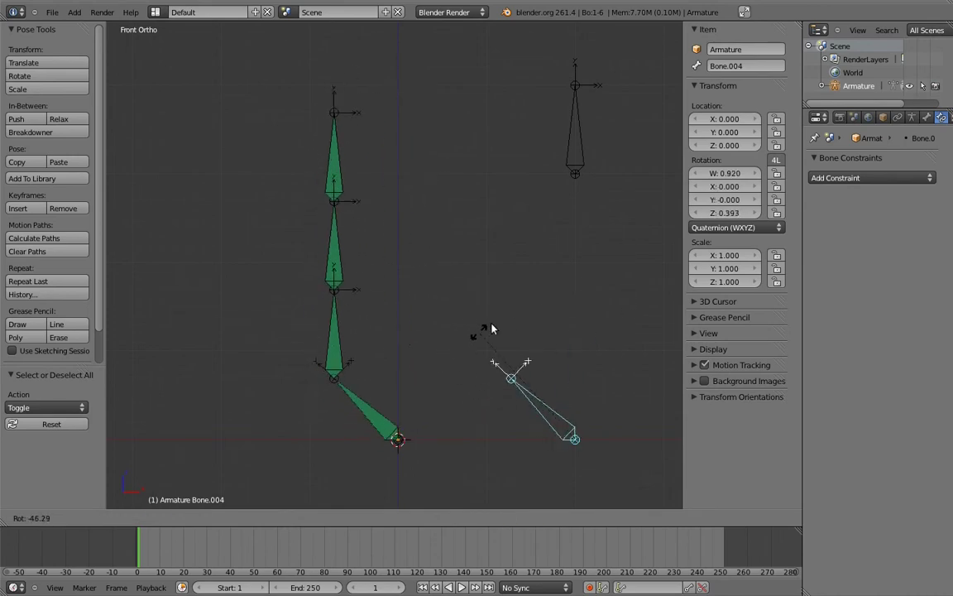
key("Escape")
right_click(579, 89)
key("r")
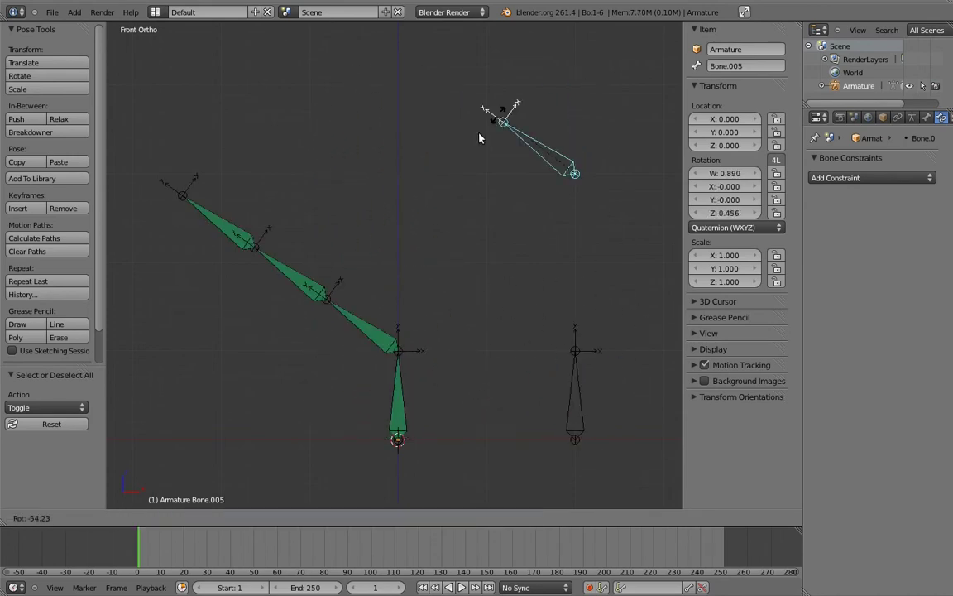
left_click(497, 159)
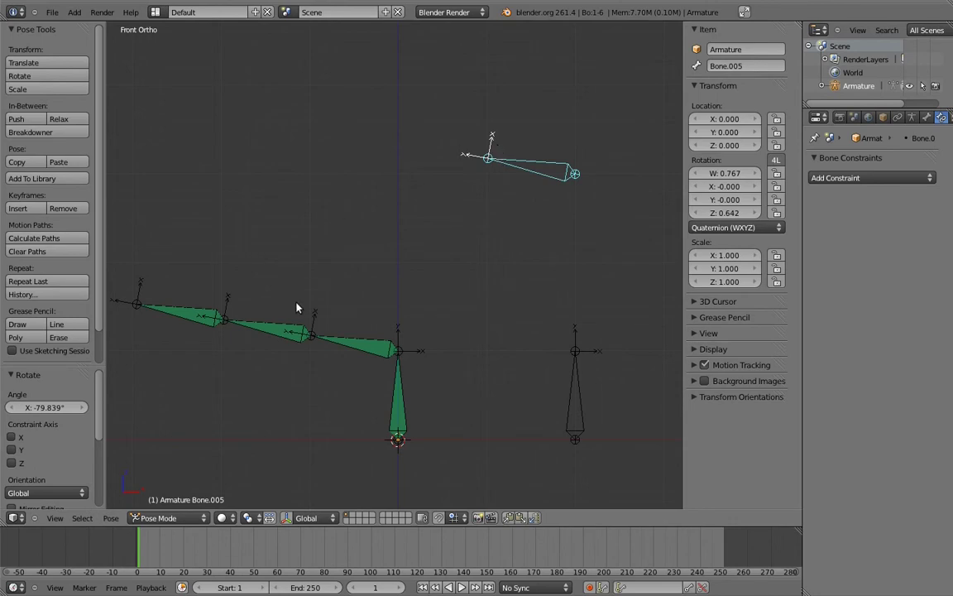
Lower the top-control constraint influence on Bone.002 (about 0.72) and Bone.001 (toward 0.330)
right_click(279, 335)
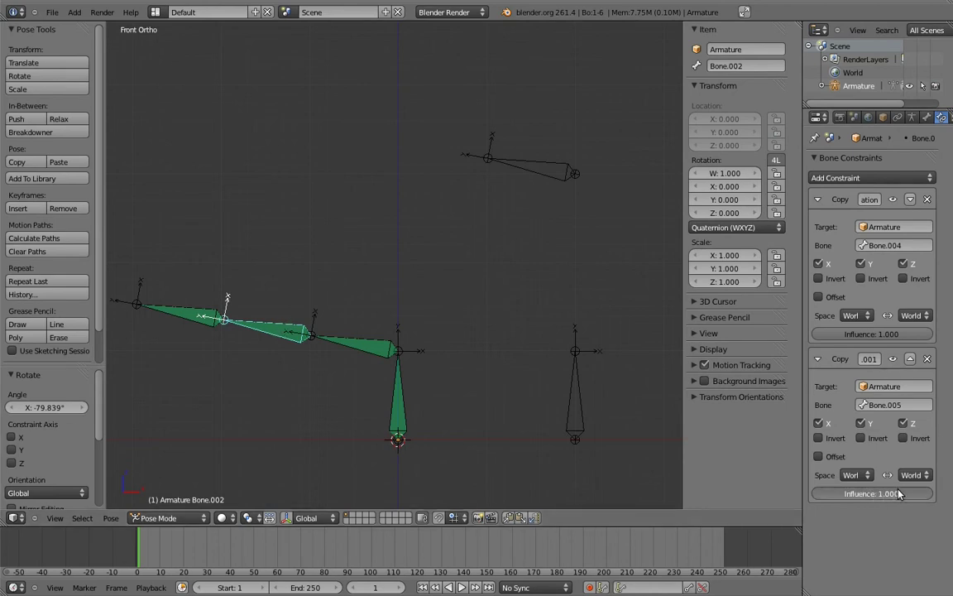
mouse_move(898, 494)
left_mouse_down()
mouse_move(820, 501)
mouse_move(832, 514)
left_mouse_up()
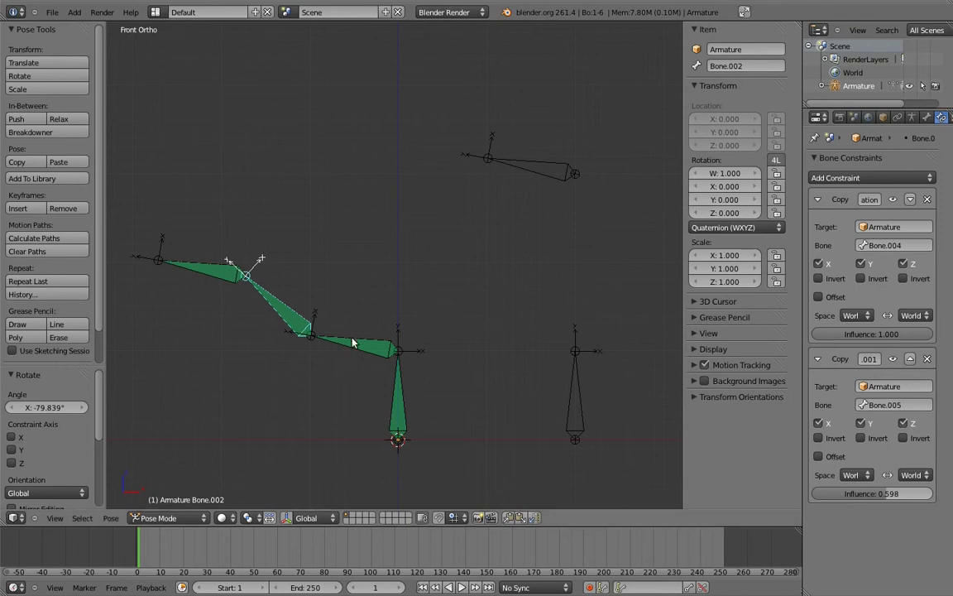
right_click(318, 308)
left_click_drag(868, 495, 842, 511)
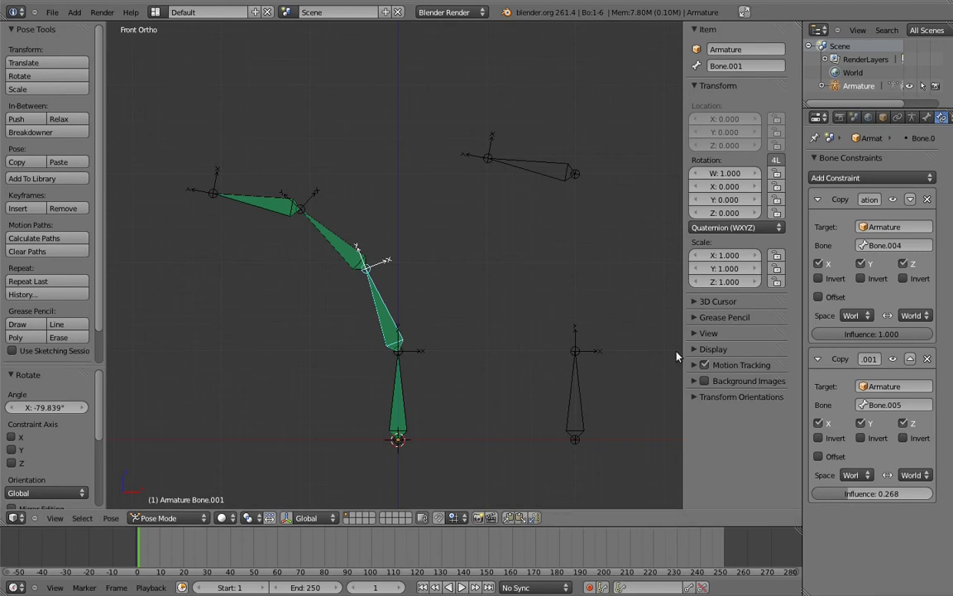
right_click(313, 222)
mouse_move(877, 494)
left_mouse_down()
mouse_move(904, 502)
mouse_move(891, 500)
left_mouse_up()
right_click(385, 307)
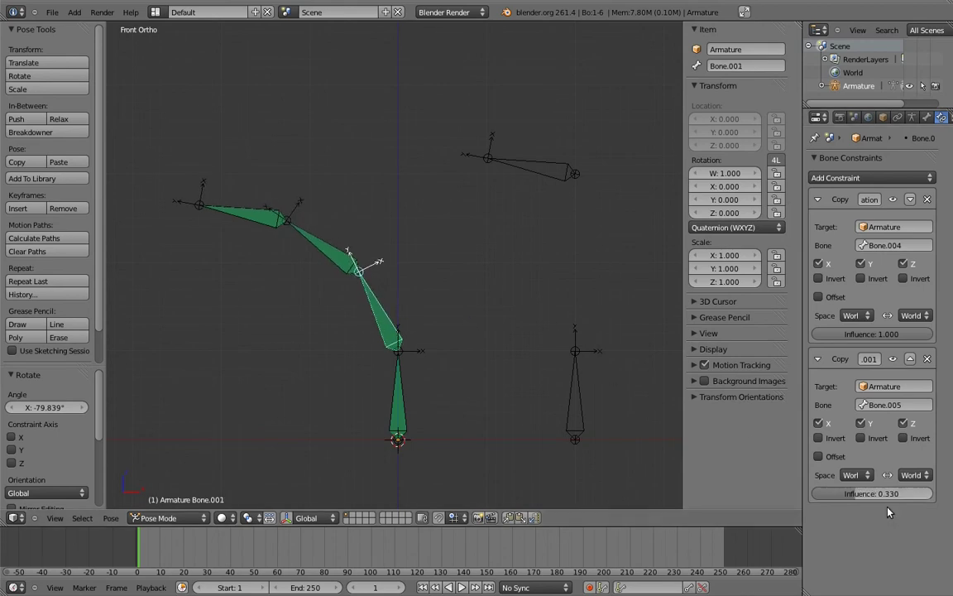
Clear all rotations, then bend the chain by rotating the top and bottom controls
key("a")
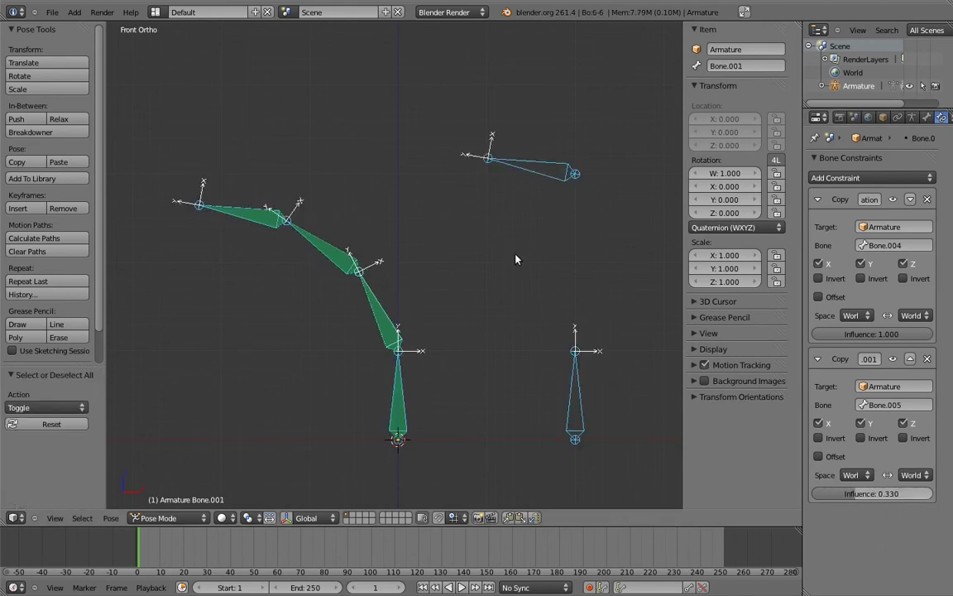
key("alt+r")
right_click(570, 99)
key("r")
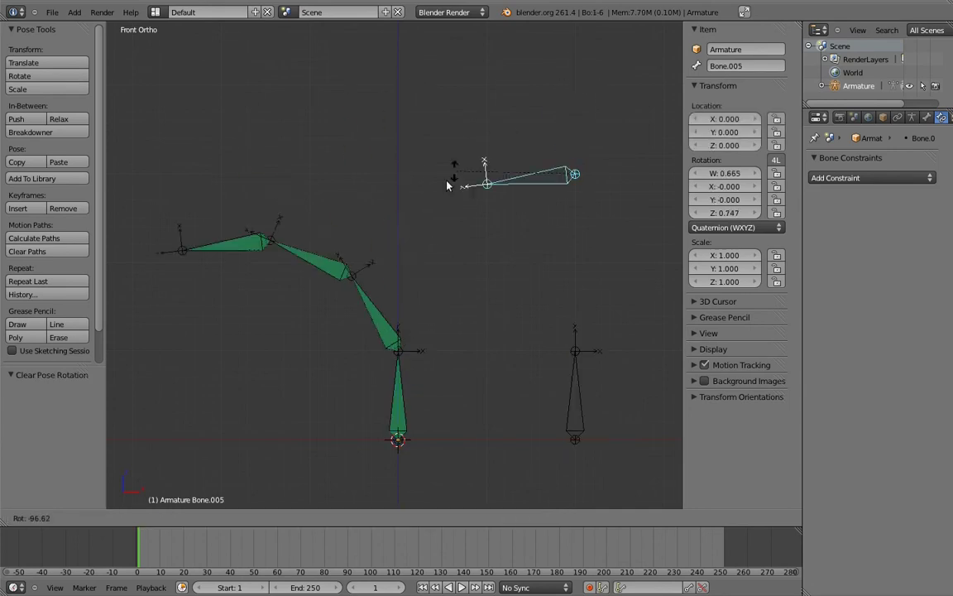
left_click(512, 135)
right_click(575, 388)
key("r")
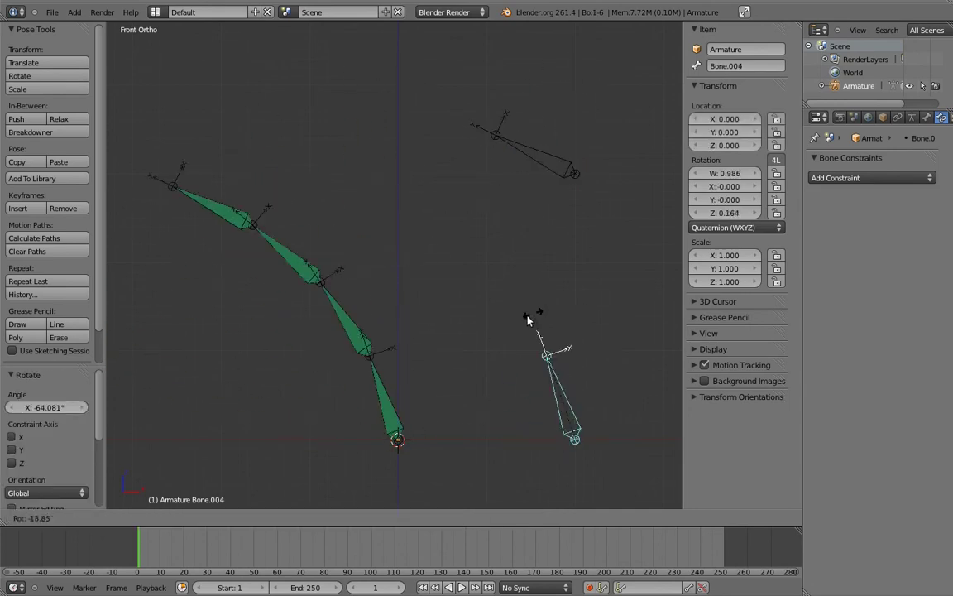
left_click(487, 175)
right_click(536, 154)
key("r")
left_click(580, 141)
scroll(560, 211, "down", 1)
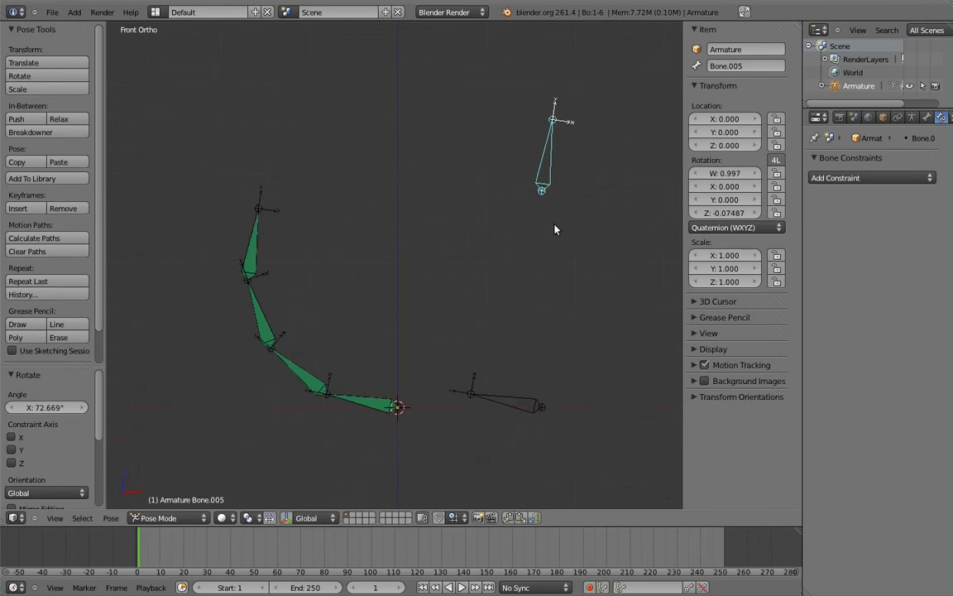
scroll(535, 274, "down", 1)
key("r")
left_click(581, 144)
Twist the controls alternately into a C curve, then clear all rotations back to rest
right_click(500, 358)
key("r")
left_click(583, 232)
right_click(571, 165)
key("r")
left_click(487, 153)
right_click(579, 357)
key("r")
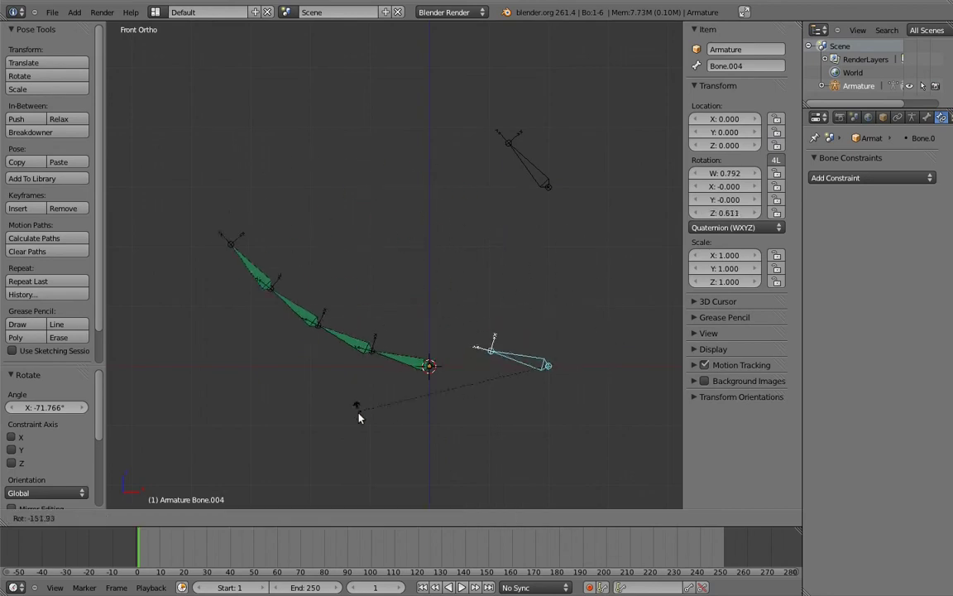
left_click(364, 418)
right_click(533, 165)
key("r")
left_click(603, 158)
key("a")
key("alt+r")
key("a")
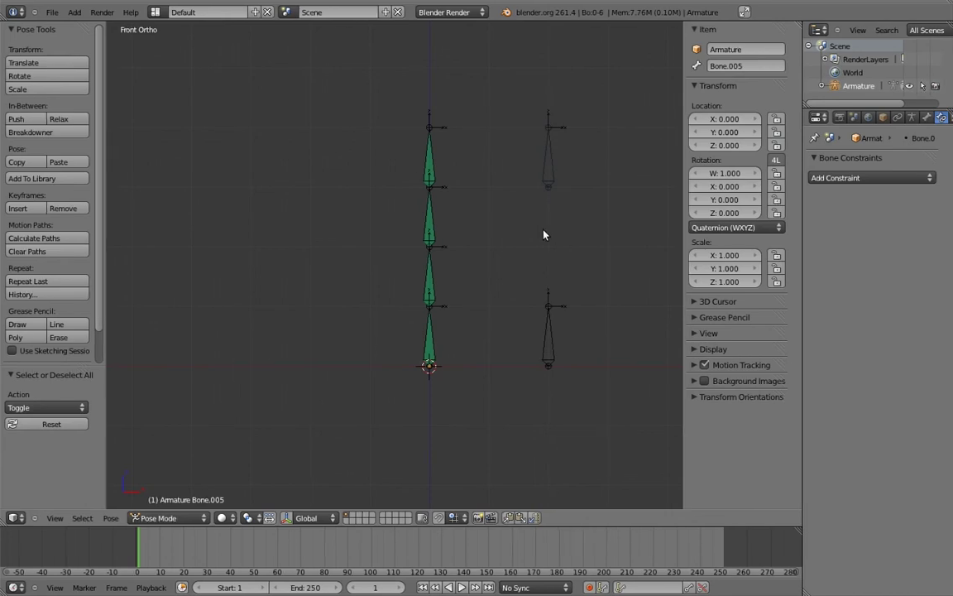
Delete the rotation constraints on Bone through Bone.003, then select Bone.004 and the bottom chain bone
right_click(427, 339)
left_click(923, 200)
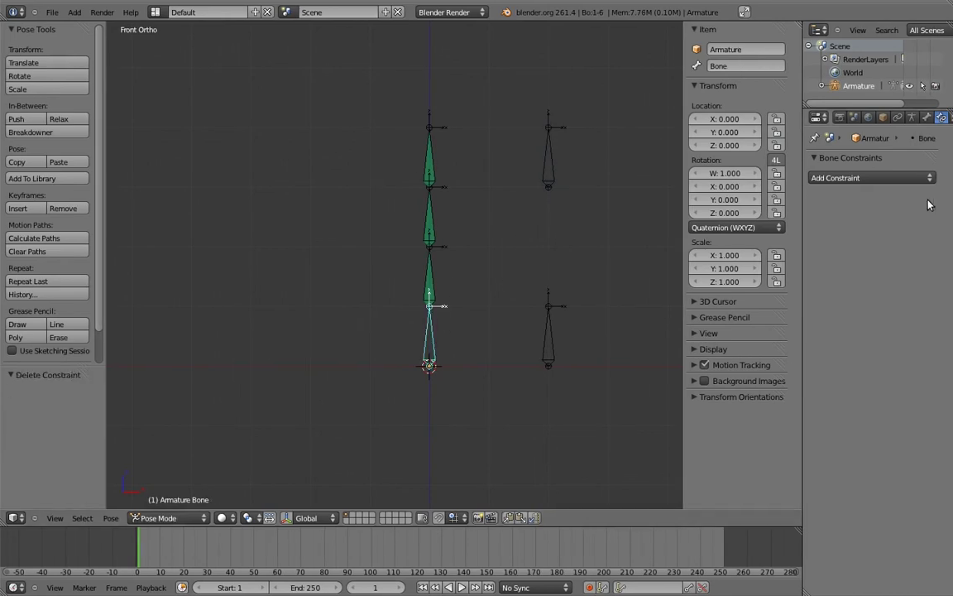
right_click(395, 242)
left_click(927, 199)
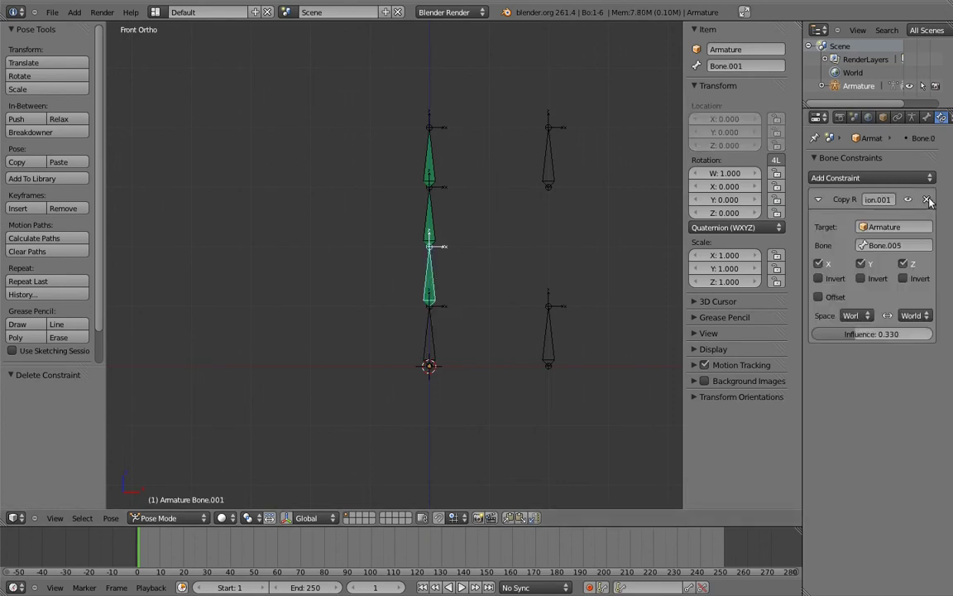
right_click(465, 213)
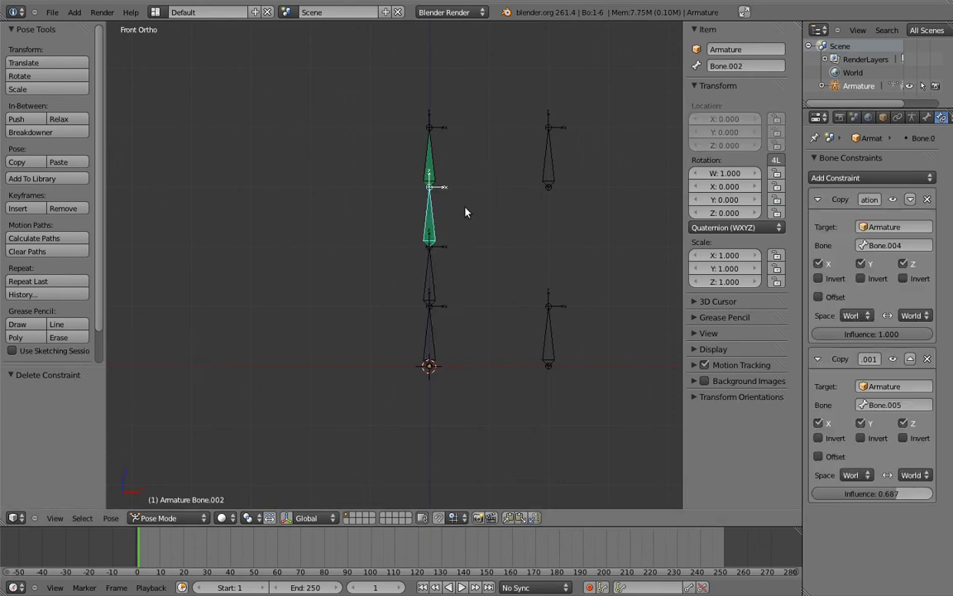
left_click(927, 200)
right_click(462, 163)
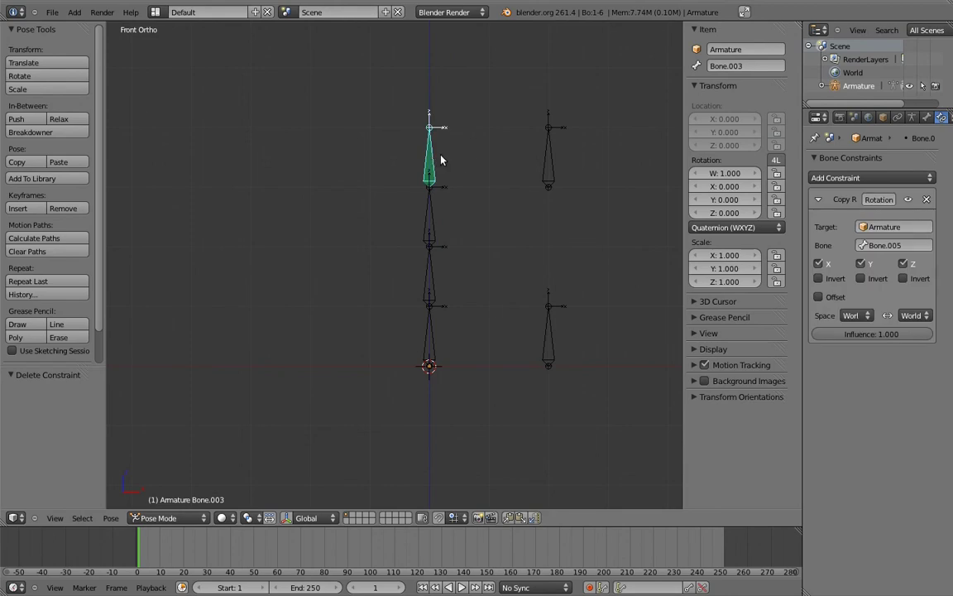
left_click(927, 200)
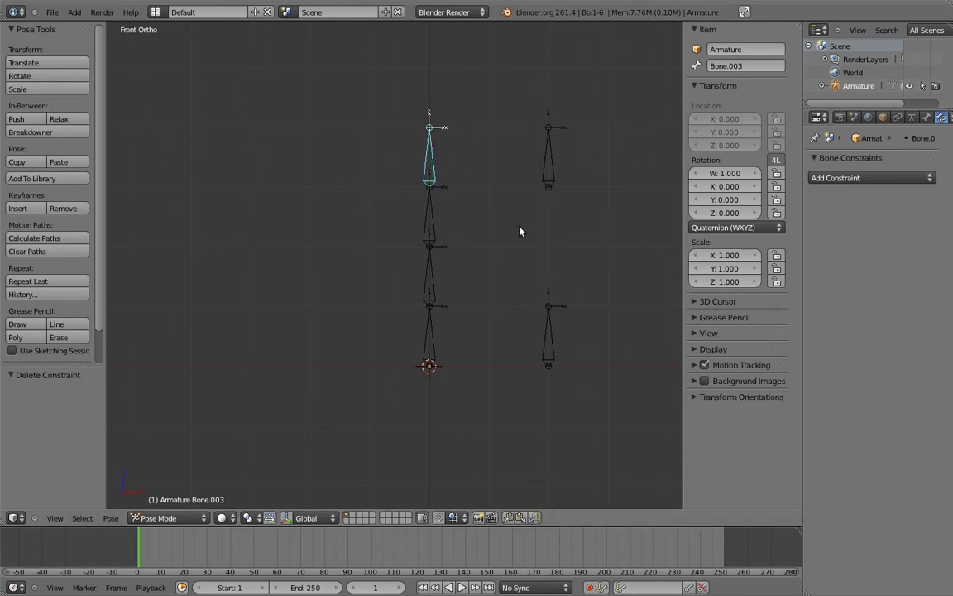
right_click(549, 327)
right_click(443, 329, "shift")
Add a Copy Transforms constraint on the bottom chain bone targeting Bone.004
key("ctrl+shift+c")
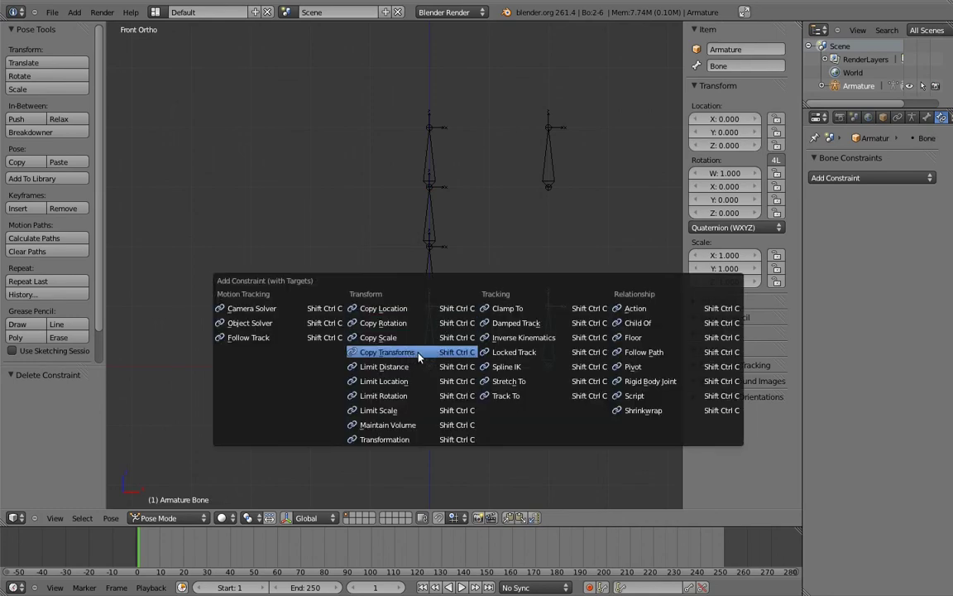
left_click(419, 355)
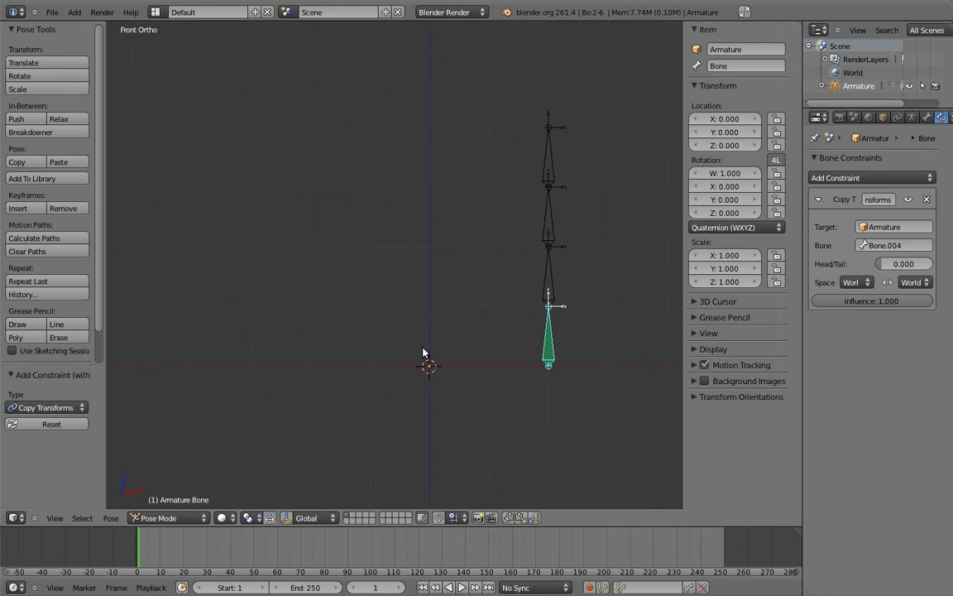
In edit mode, lengthen the lower control bone and raise the top control along Z
key("Tab")
right_click(548, 303)
key("g")
key("z")
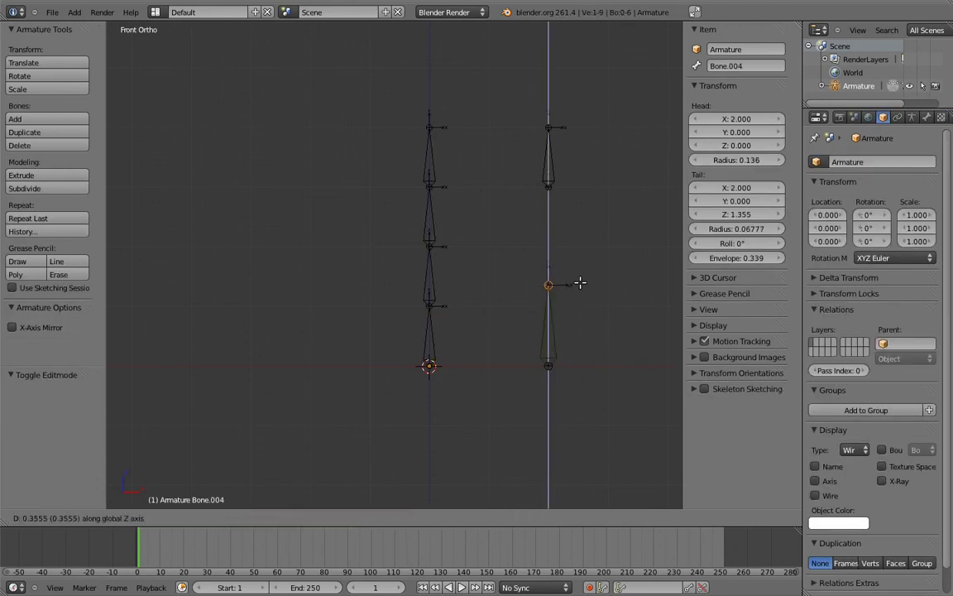
left_click(581, 274)
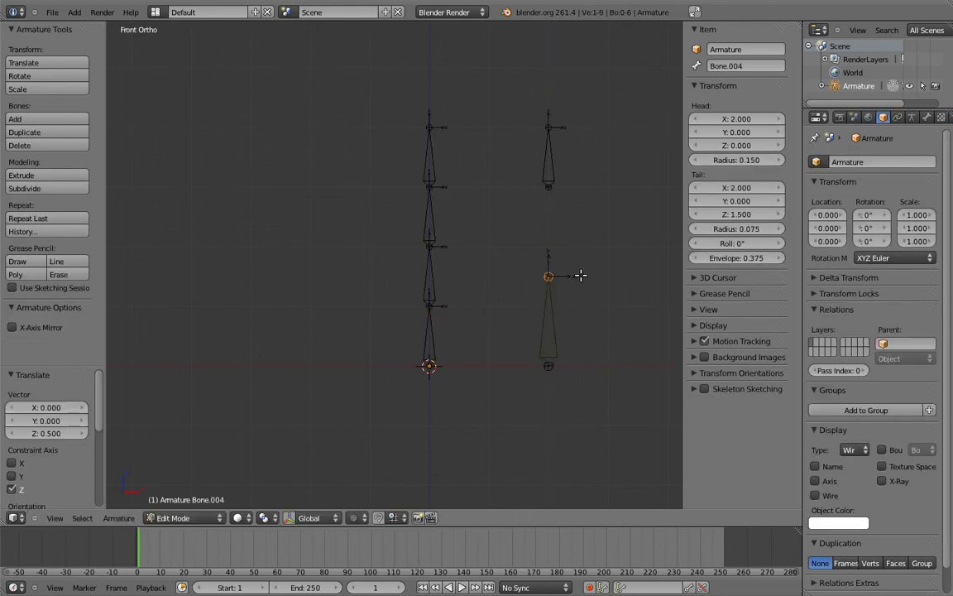
right_click(549, 127)
key("e")
key("z")
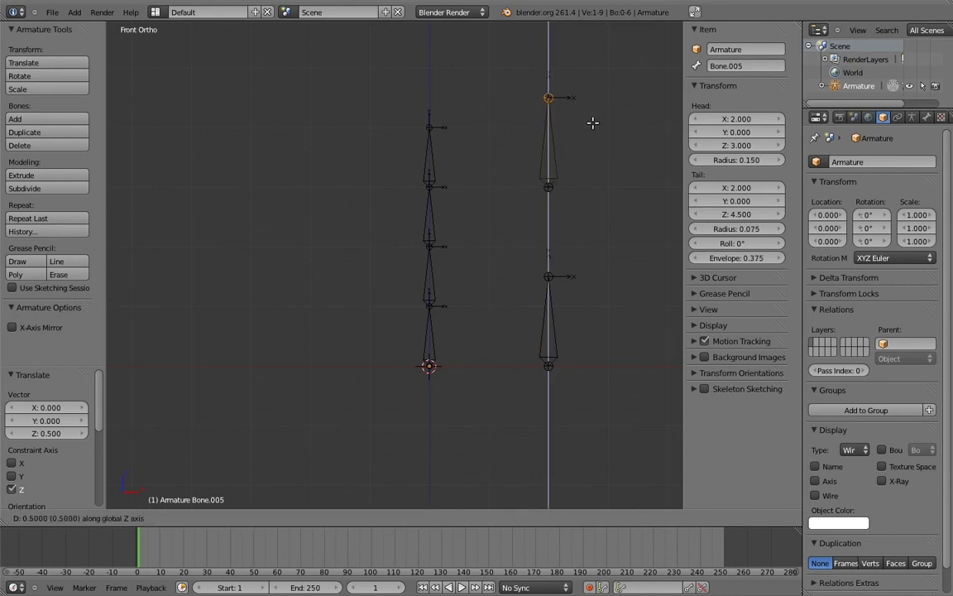
left_click(591, 126)
key("ctrl+Tab")
scroll(591, 163, "up", 4)
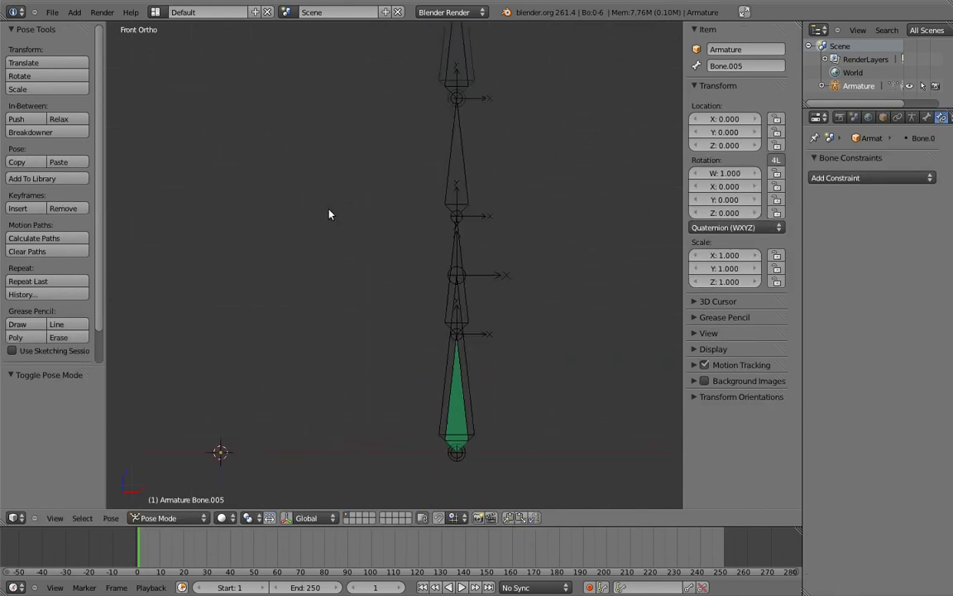
middle_click_drag(586, 227, 294, 224, "shift")
Make Bone.001 and Bone.002 copy the transforms of the lower control Bone.004
right_click(422, 319)
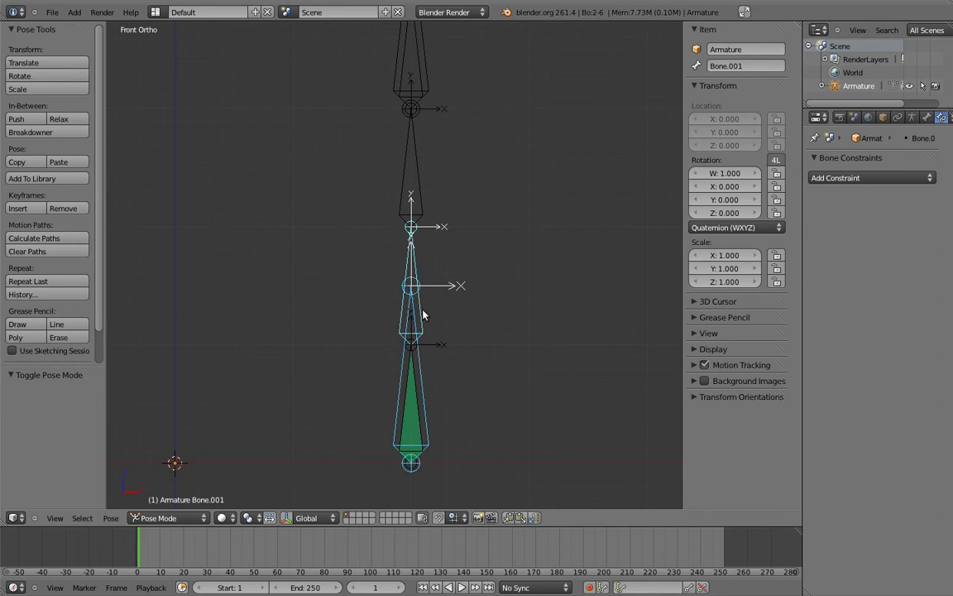
key("shift+ctrl+c")
left_click(414, 316)
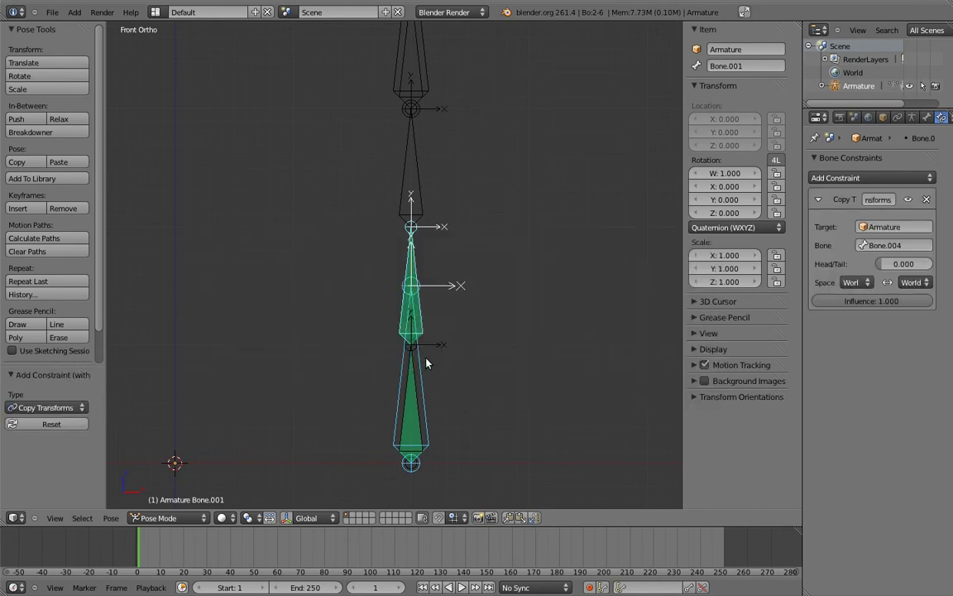
right_click(421, 180, "shift")
key("ctrl+shift+c")
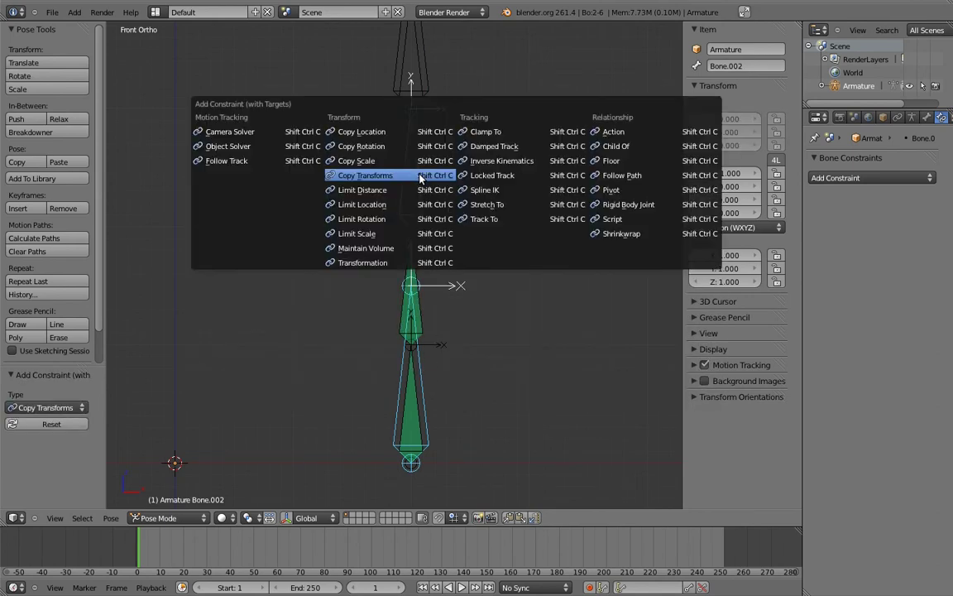
left_click(422, 177)
Add Copy Transforms targeting Bone.005 to Bone.001, Bone.002 and the top bone Bone.003
middle_click_drag(418, 123, 435, 199, "shift")
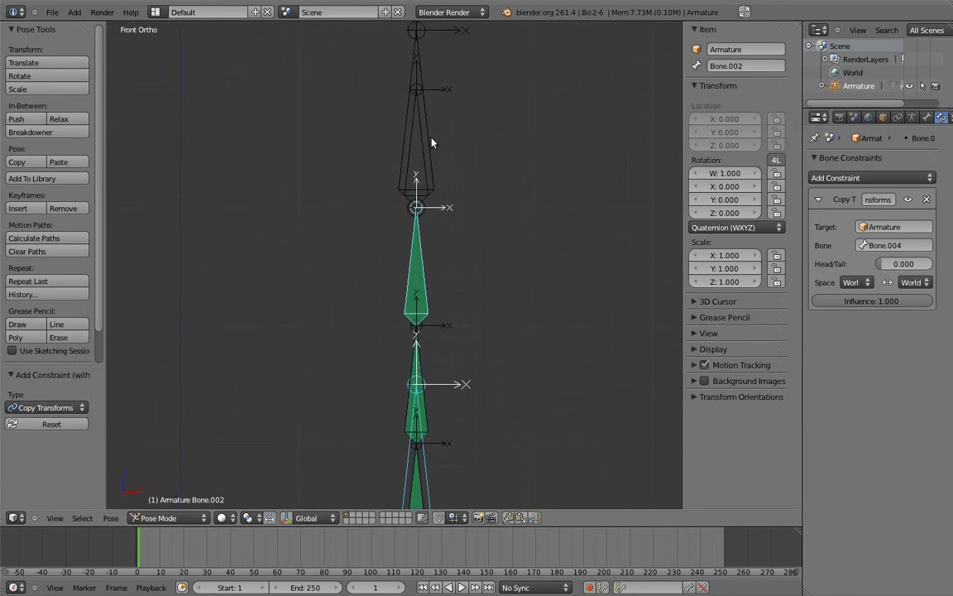
right_click(431, 142)
right_click(428, 405, "shift")
key("ctrl+shift+c")
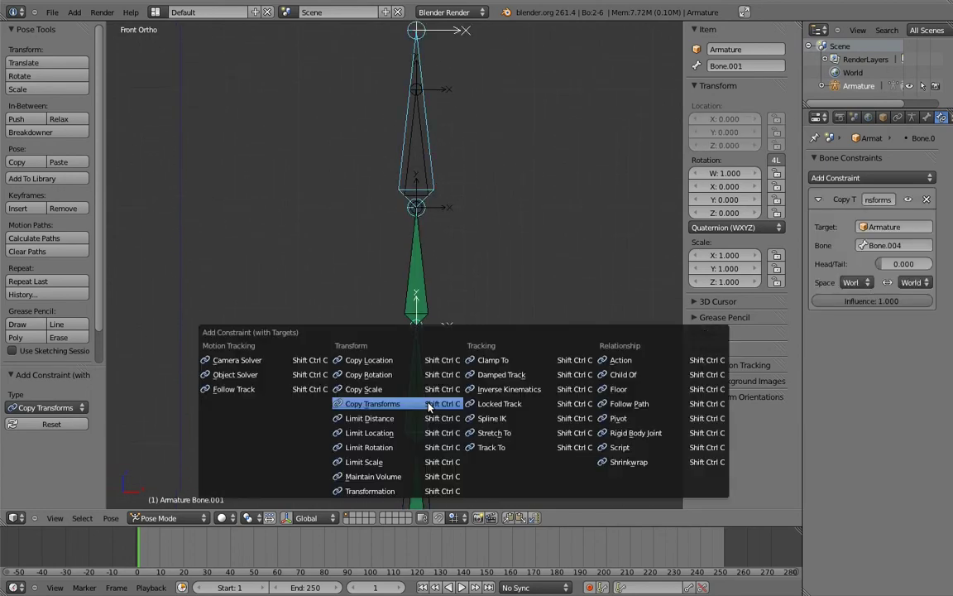
left_click(428, 405)
right_click(434, 161)
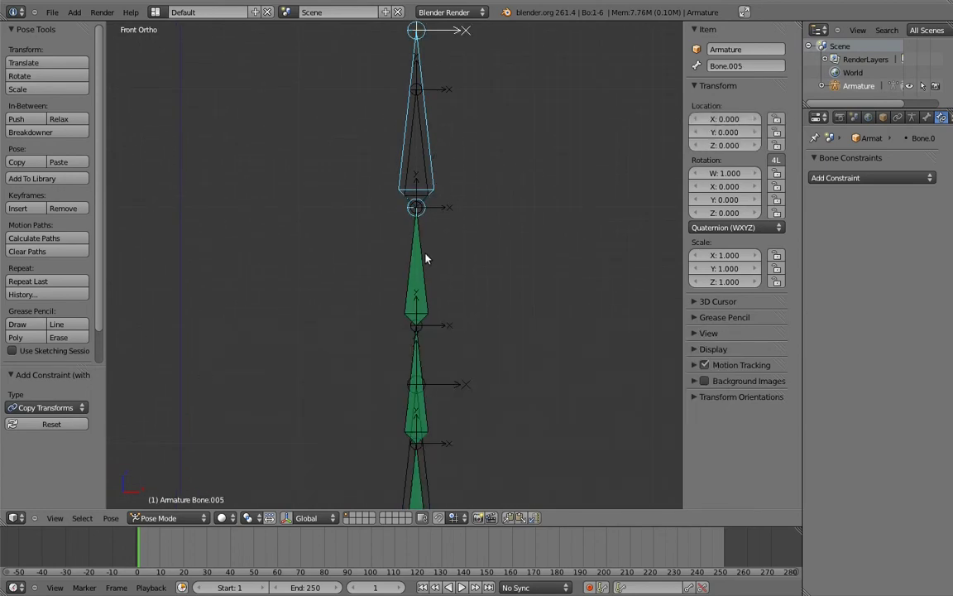
right_click(423, 262, "shift")
key("ctrl+shift+c")
left_click(388, 251)
right_click(426, 151)
key("ctrl+shift+c")
left_click(378, 136)
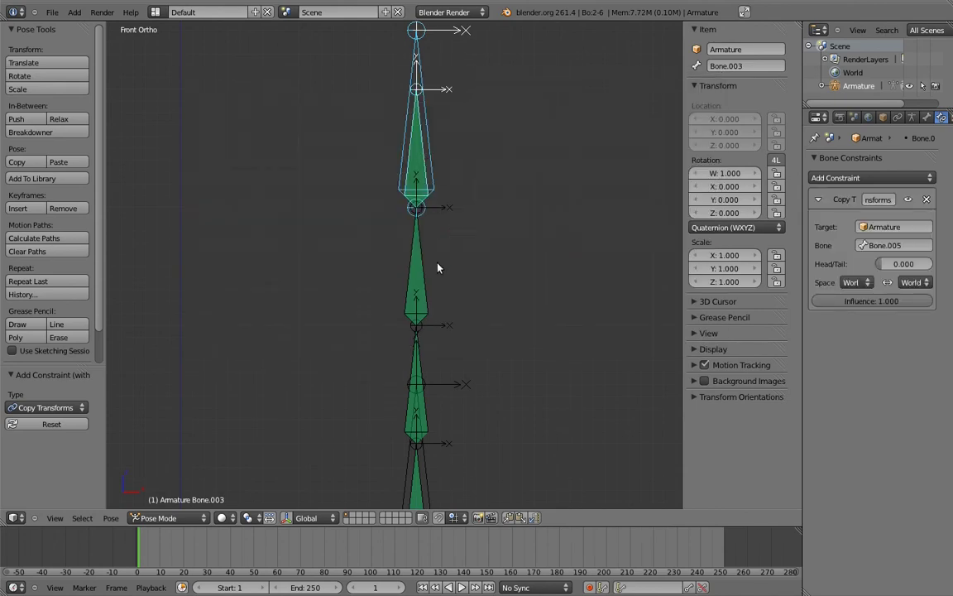
Test the chain by rotating the top control Bone.005
scroll(437, 263, "down", 4)
right_click(433, 182)
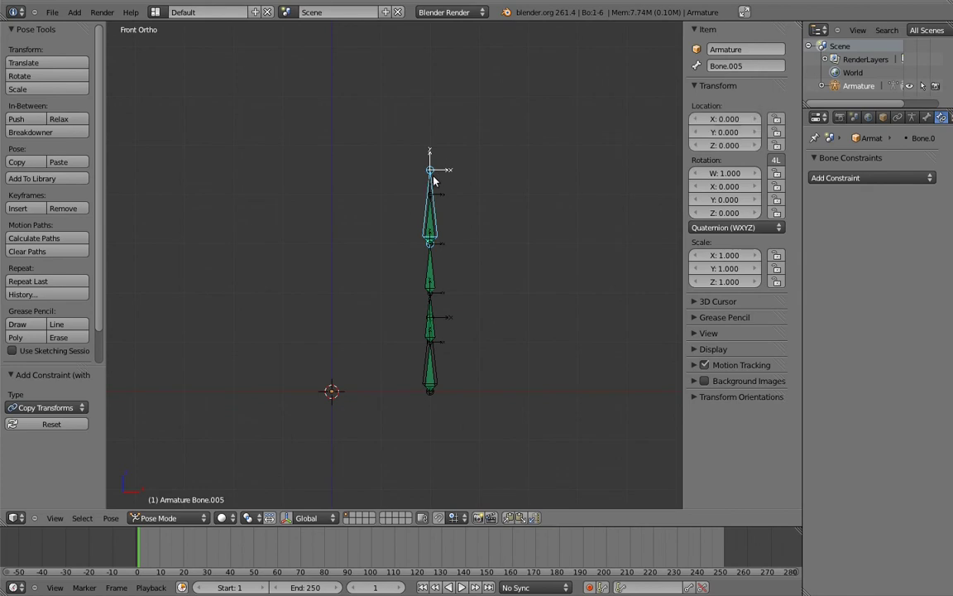
key("r")
left_click(367, 211)
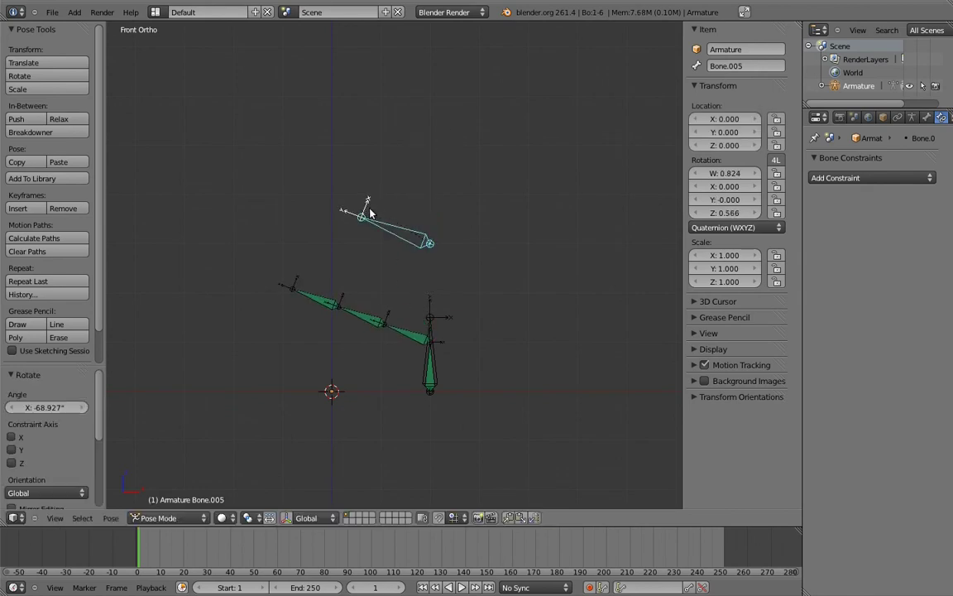
Set the second constraint's influence to 0.335 on Bone.001 and 0.665 on Bone.002
right_click(405, 342)
left_click_drag(906, 427, 825, 445)
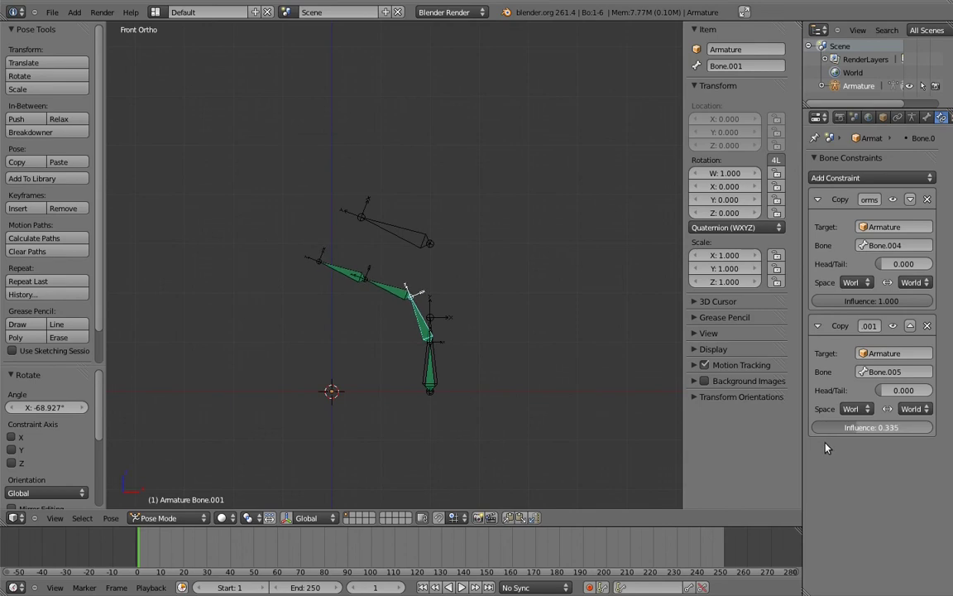
right_click(379, 296)
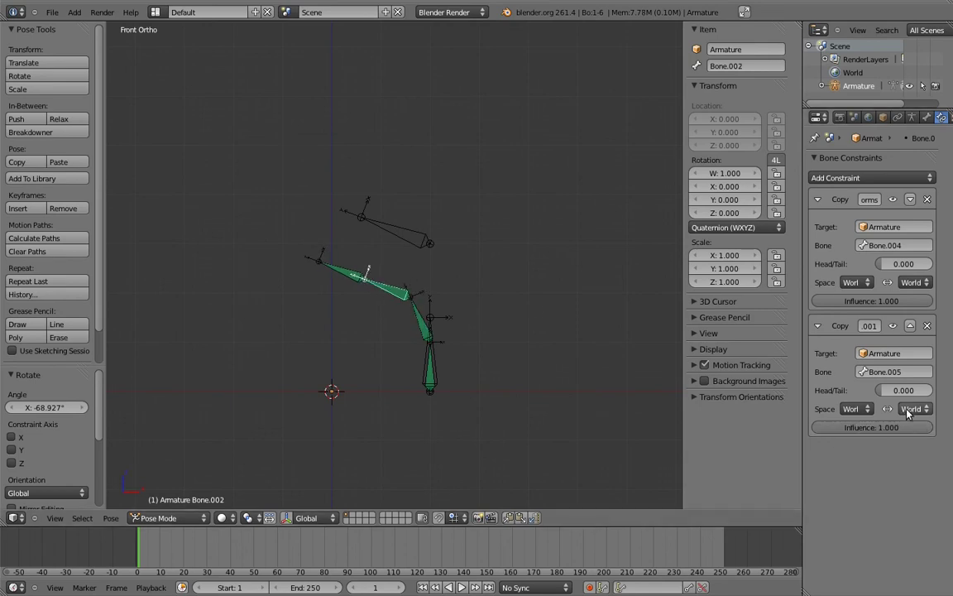
mouse_move(836, 427)
left_mouse_down()
mouse_move(871, 447)
mouse_move(868, 467)
left_mouse_up()
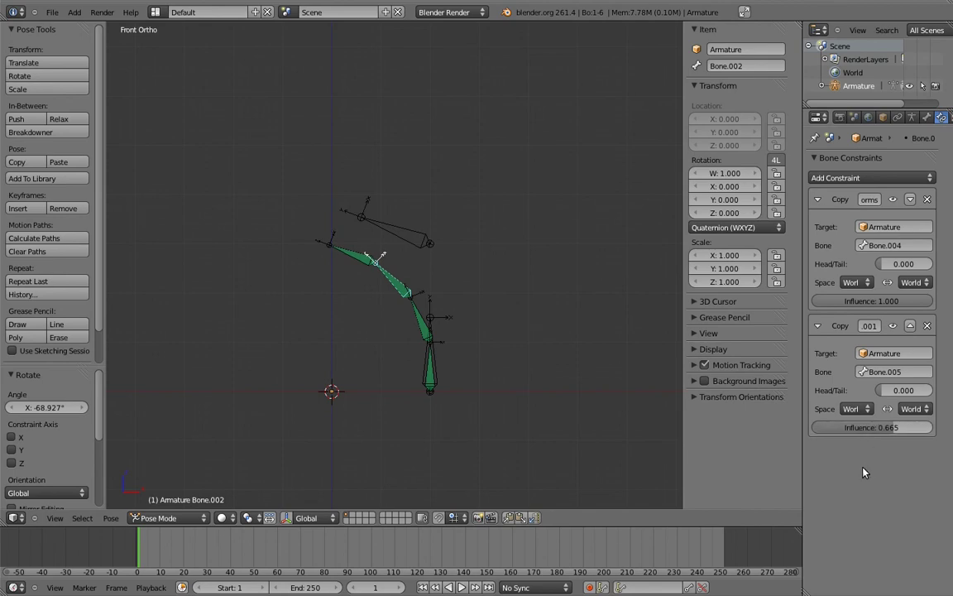
Rotate the top control Bone.005, then the bottom control Bone.004, watching the chain bend
right_click(372, 219)
key("r")
left_click(451, 298)
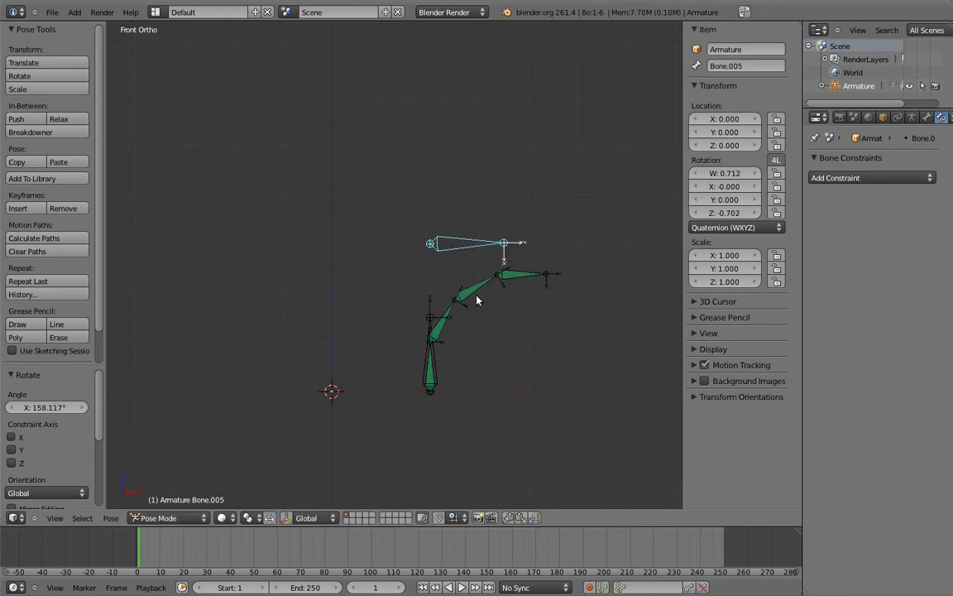
right_click(389, 314)
key("r")
left_click(368, 327)
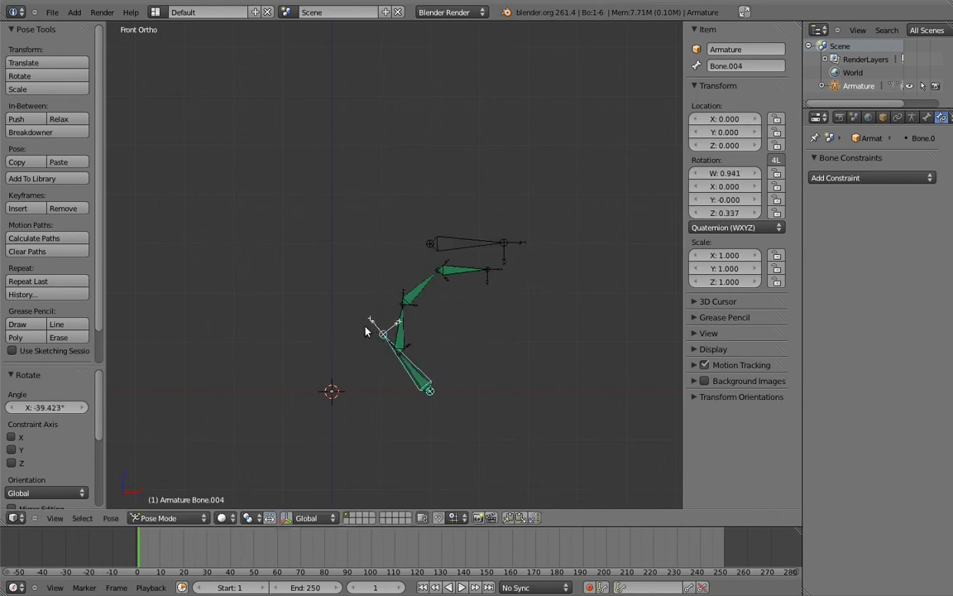
Scale the top control up and down, rotating it between scalings
right_click(464, 242)
key("s")
left_click(609, 240)
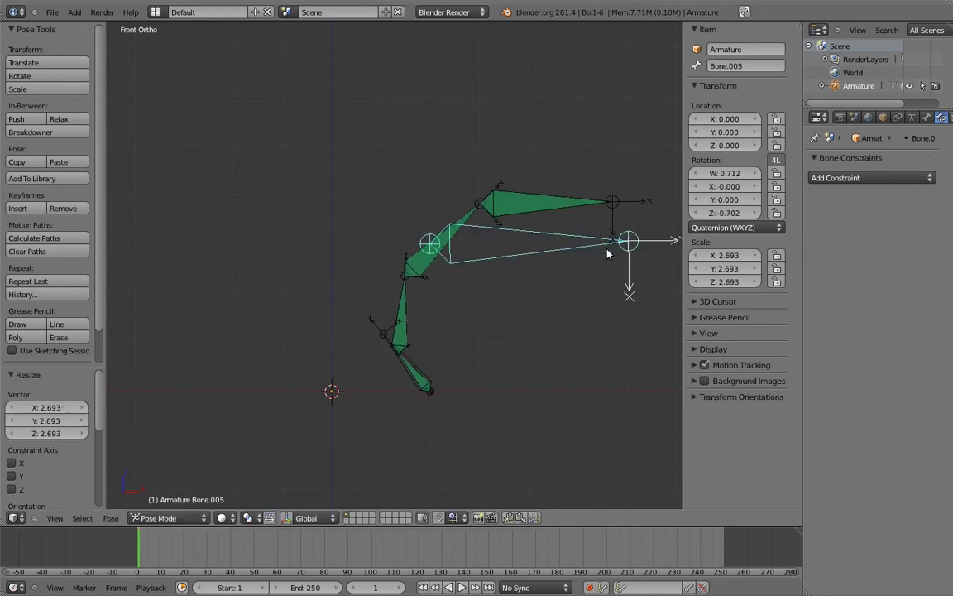
key("r")
left_click(262, 247)
key("s")
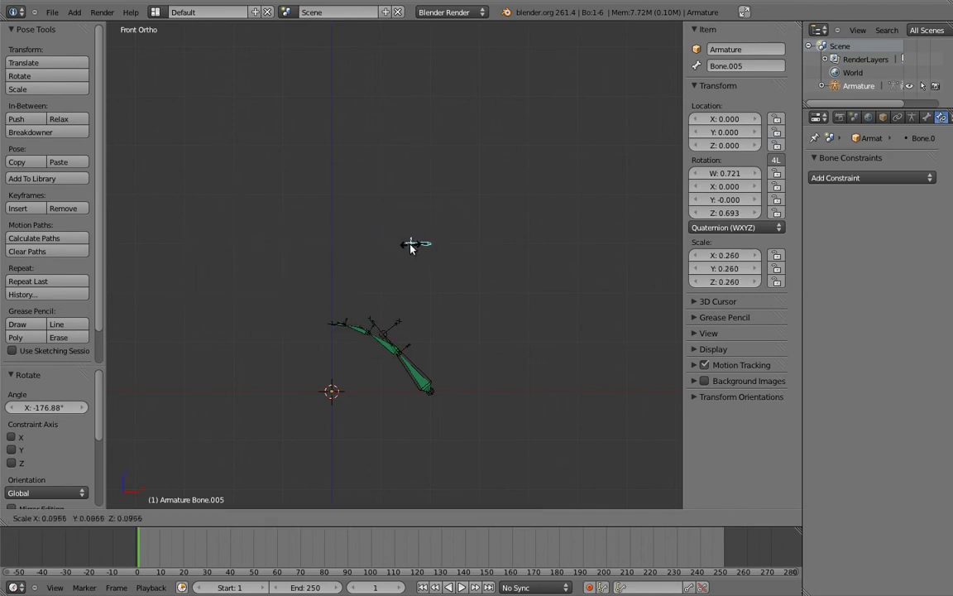
left_click(363, 241)
key("r")
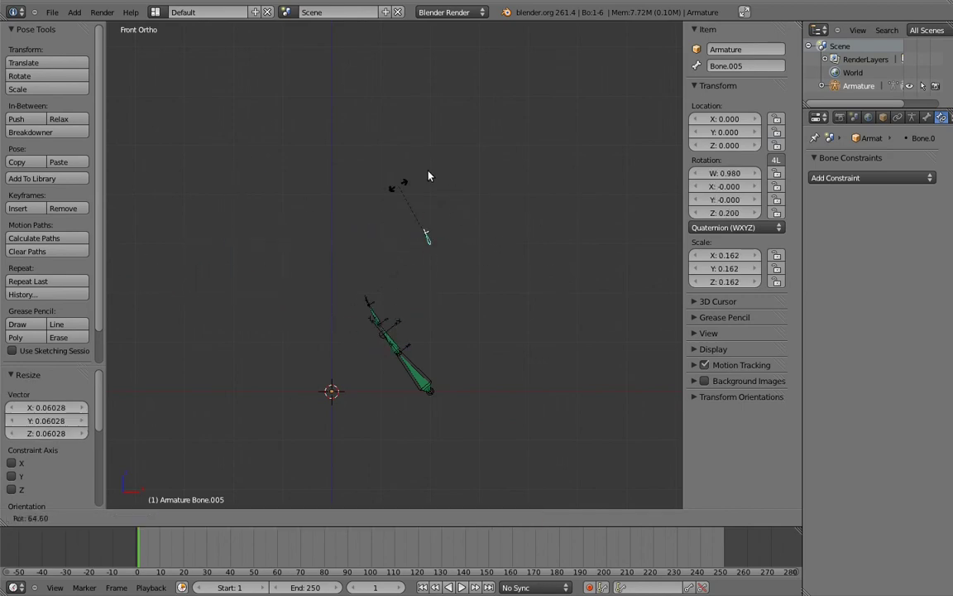
left_click(362, 272)
Move the bottom control Bone.004 up-right and rotate it around its head
right_click(422, 370)
key("g")
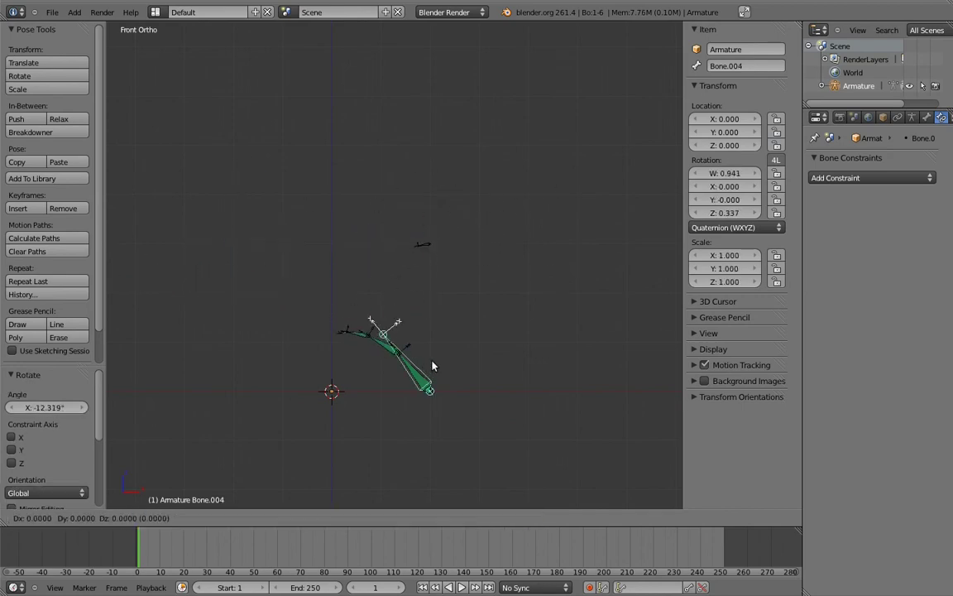
left_click(553, 301)
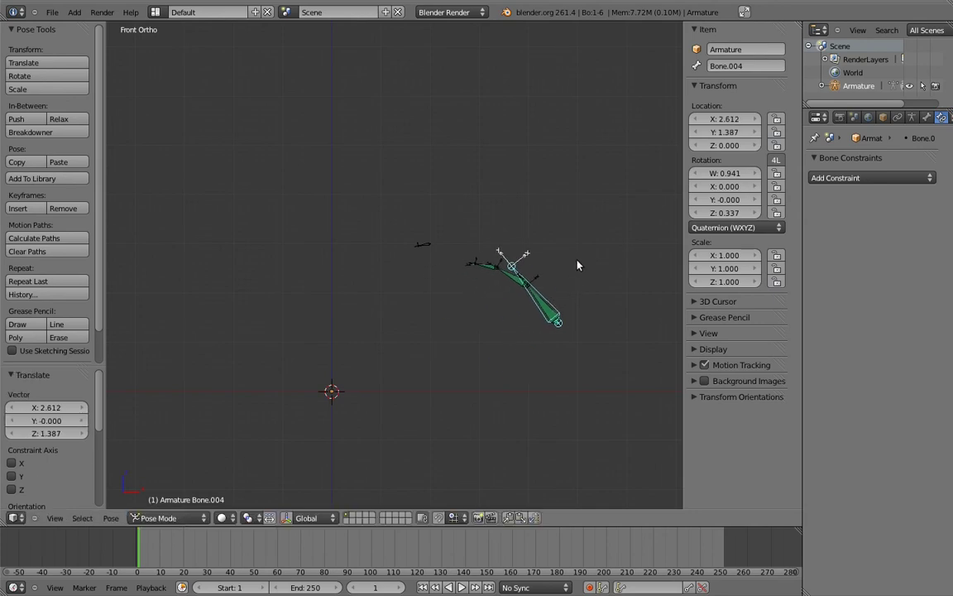
key("r")
left_click(633, 281)
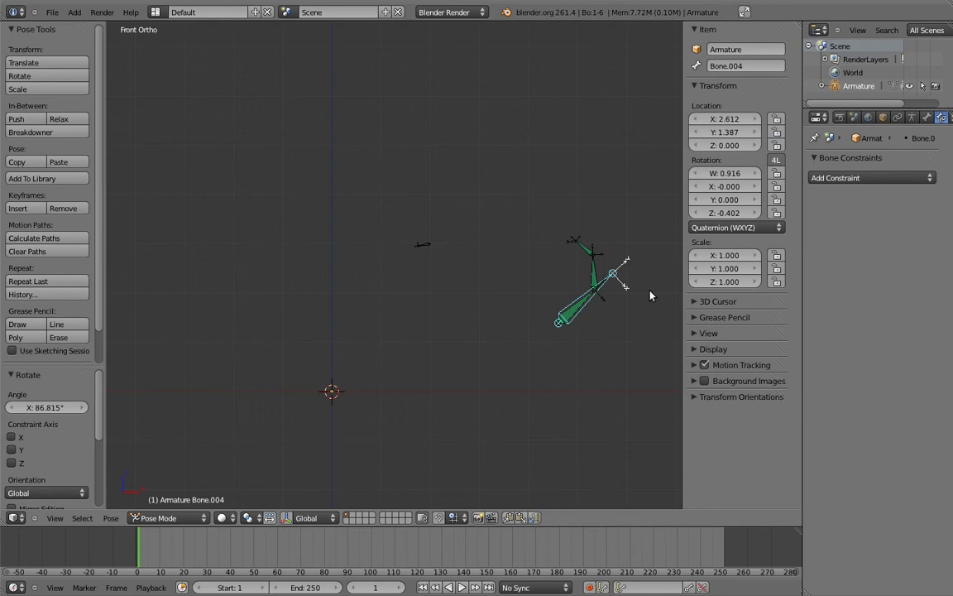
Clear rotation, scale and location on all bones to restore the straight rest pose
key("a")
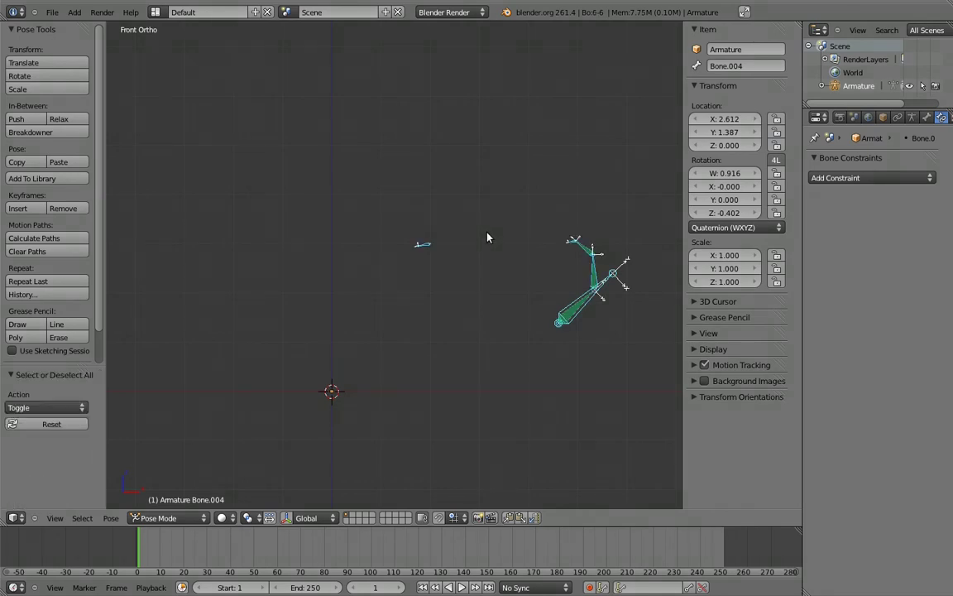
key("alt+r")
key("alt+s")
key("alt+g")
key("a")
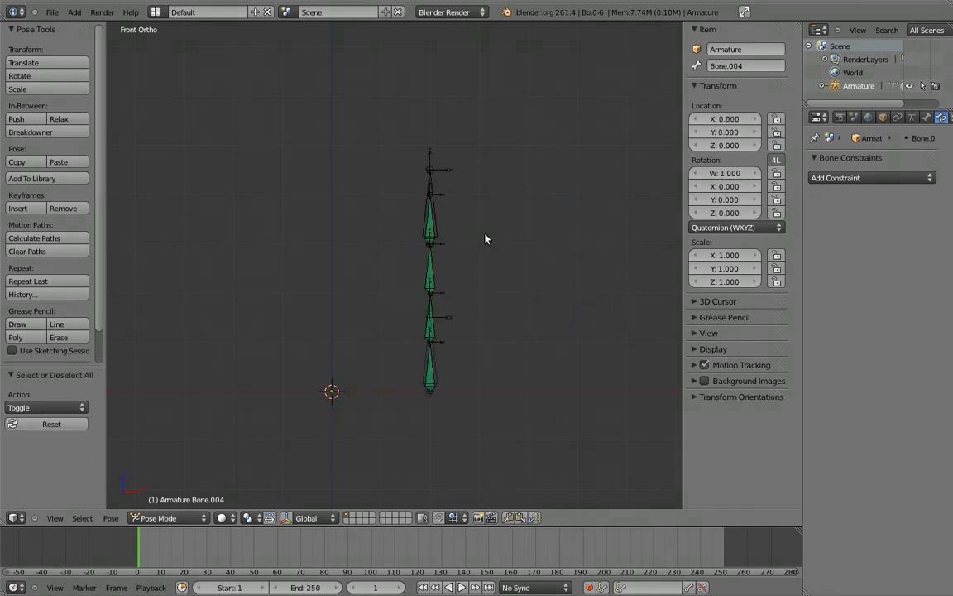
Give Bone.005 a Copy Location constraint targeting Bone.004
scroll(480, 226, "up", 3)
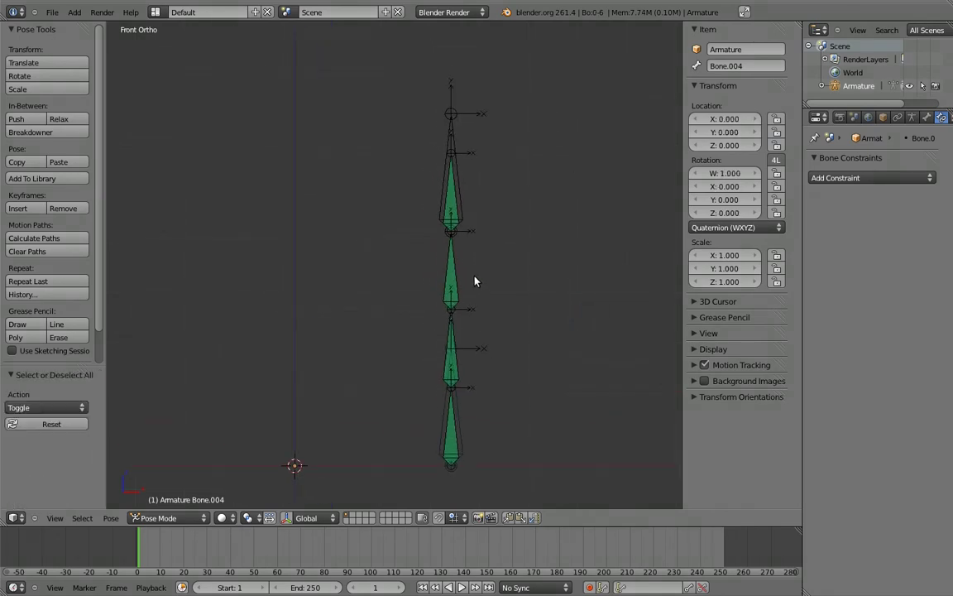
right_click(451, 437)
right_click(442, 151, "shift")
key("ctrl+shift+c")
left_click(413, 106)
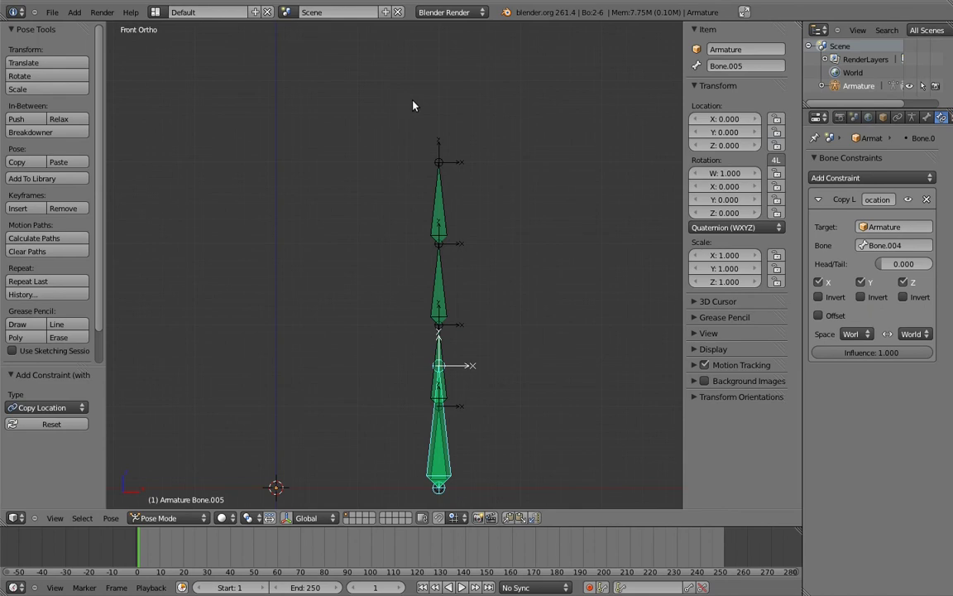
In Edit Mode, move the lower bone's head joint vertically along Z
key("Tab")
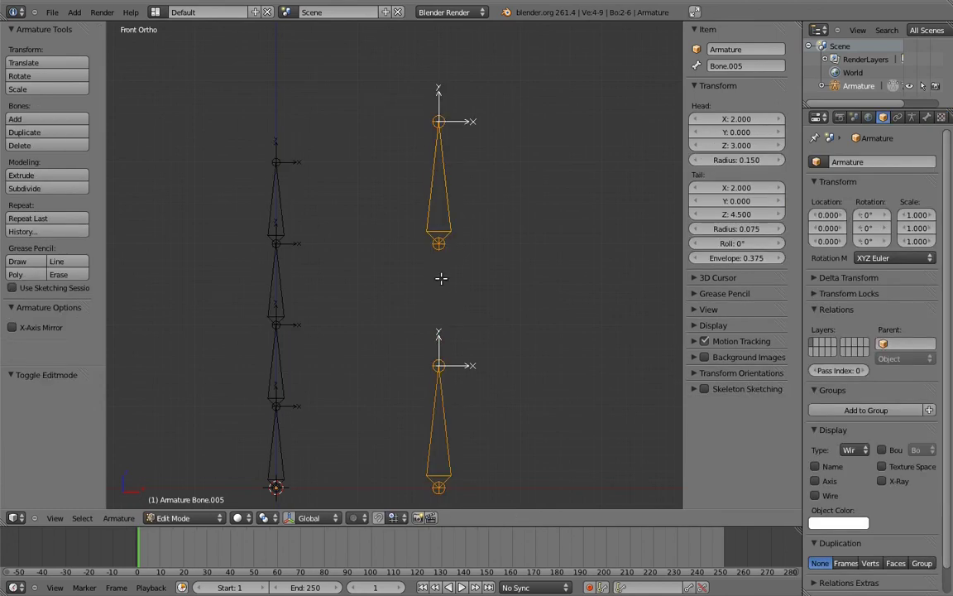
right_click(444, 362)
key("g")
key("z")
left_click(487, 329)
Slide the lower control along X onto the chain and place the upper control at its base
middle_click_drag(491, 330, 526, 179, "shift")
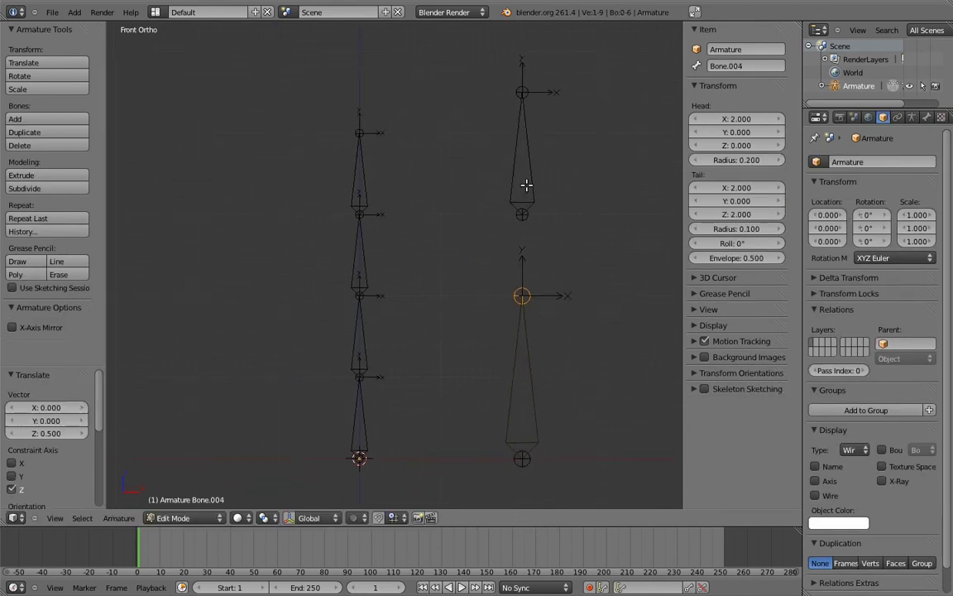
right_click(540, 335)
key("g")
key("x")
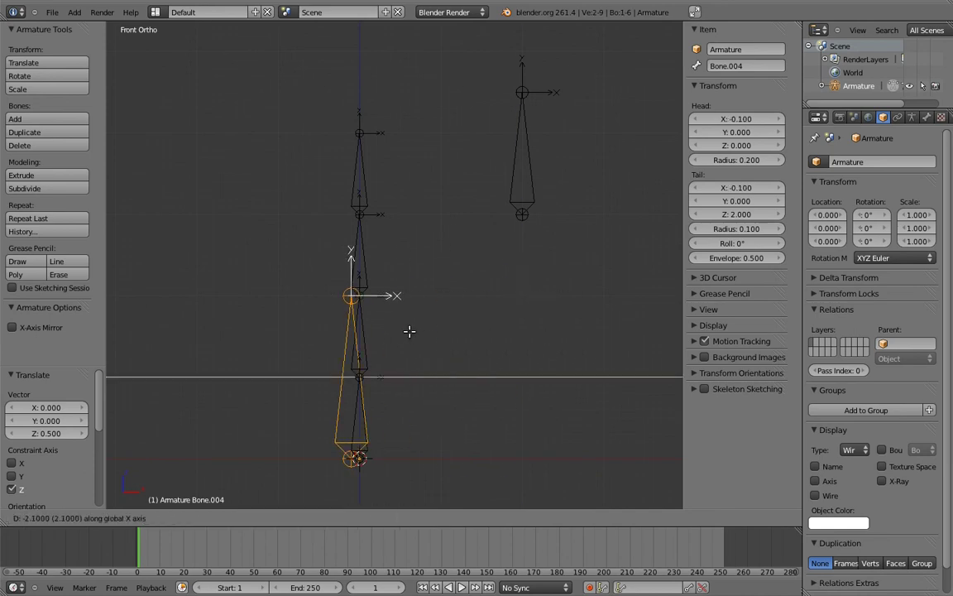
left_click(418, 335)
right_click(529, 160)
key("g")
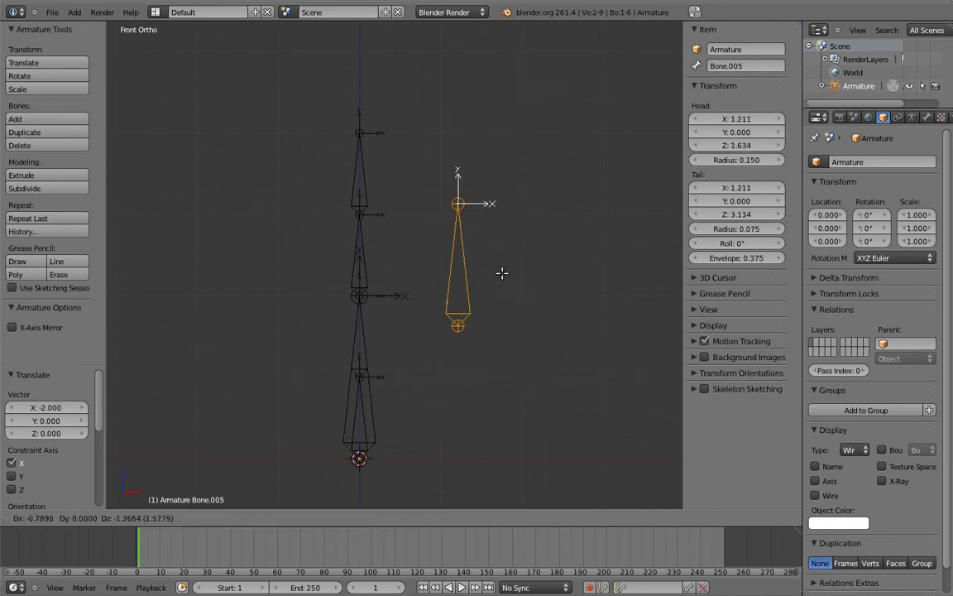
left_click(414, 392)
middle_click_drag(414, 392, 494, 349, "shift")
Back in Pose Mode, rotate the bottom control and the top control up-left
key("ctrl+Tab")
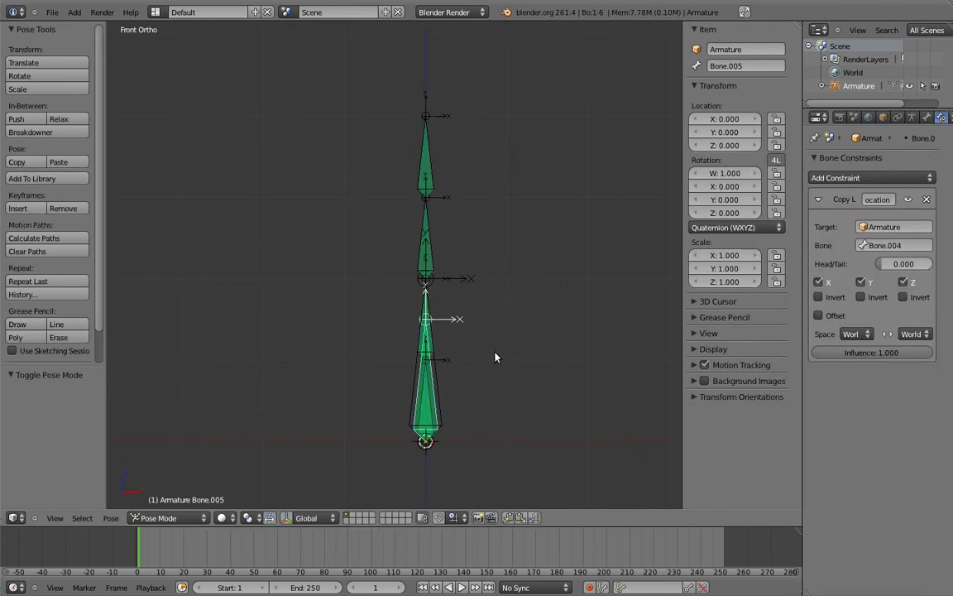
right_click(426, 373)
key("r")
left_click(480, 344)
right_click(427, 327)
key("r")
left_click(276, 316)
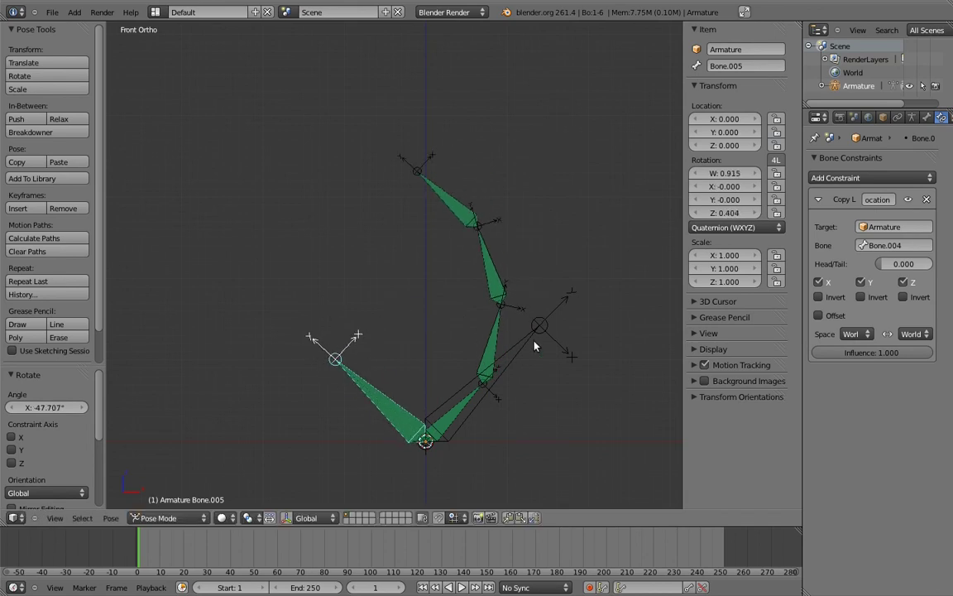
Move the bottom control up, shrink a control bone and rotate Bone.004 slightly
right_click(480, 307)
key("g")
left_click(461, 214)
scroll(347, 217, "down", 1)
right_click(331, 290)
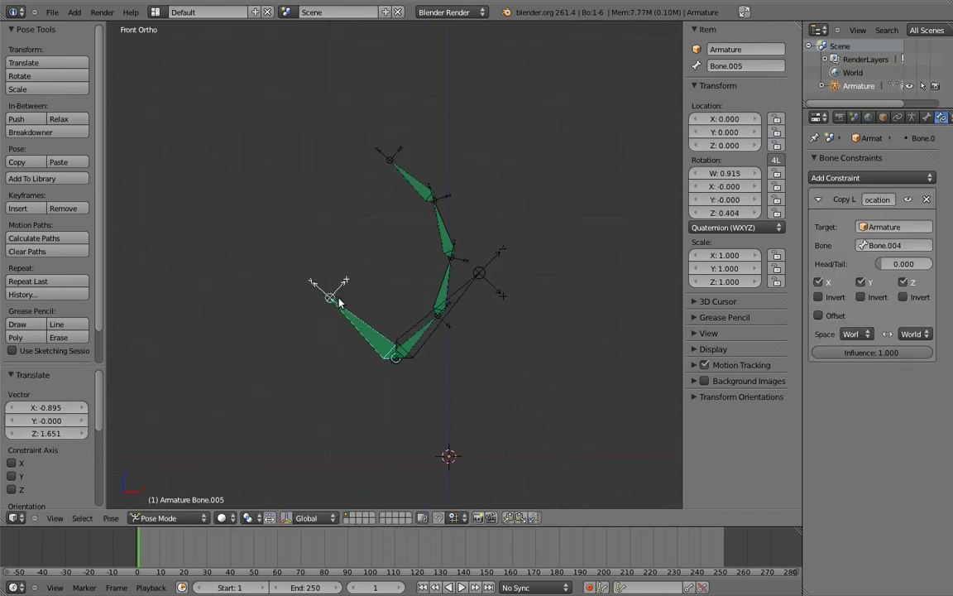
key("s")
left_click(314, 277)
right_click(439, 317)
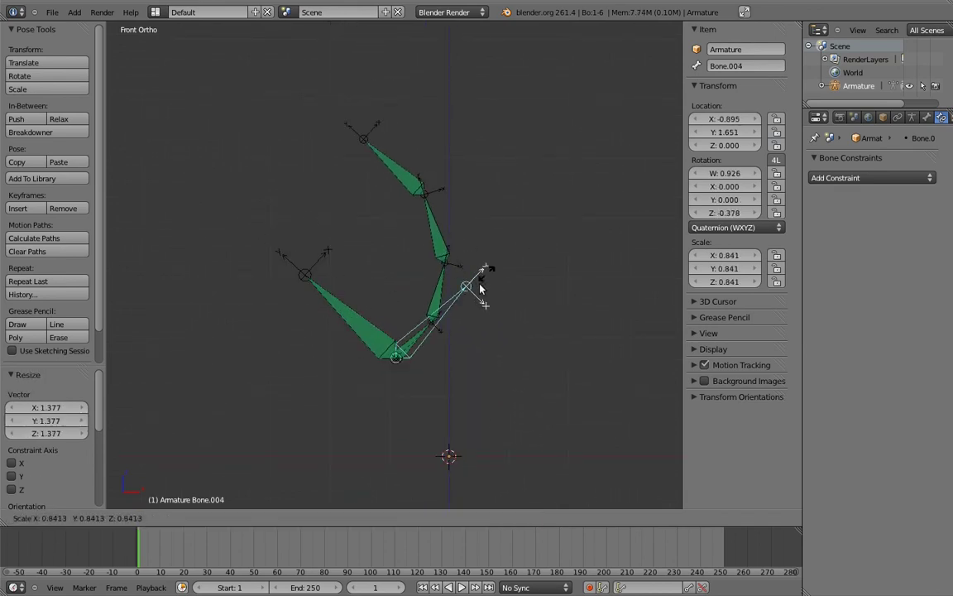
key("r")
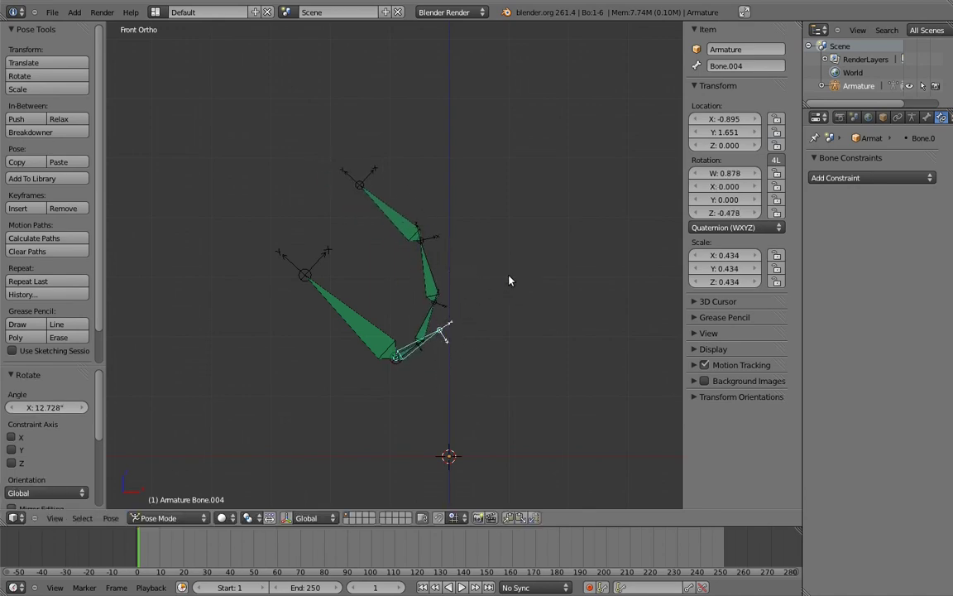